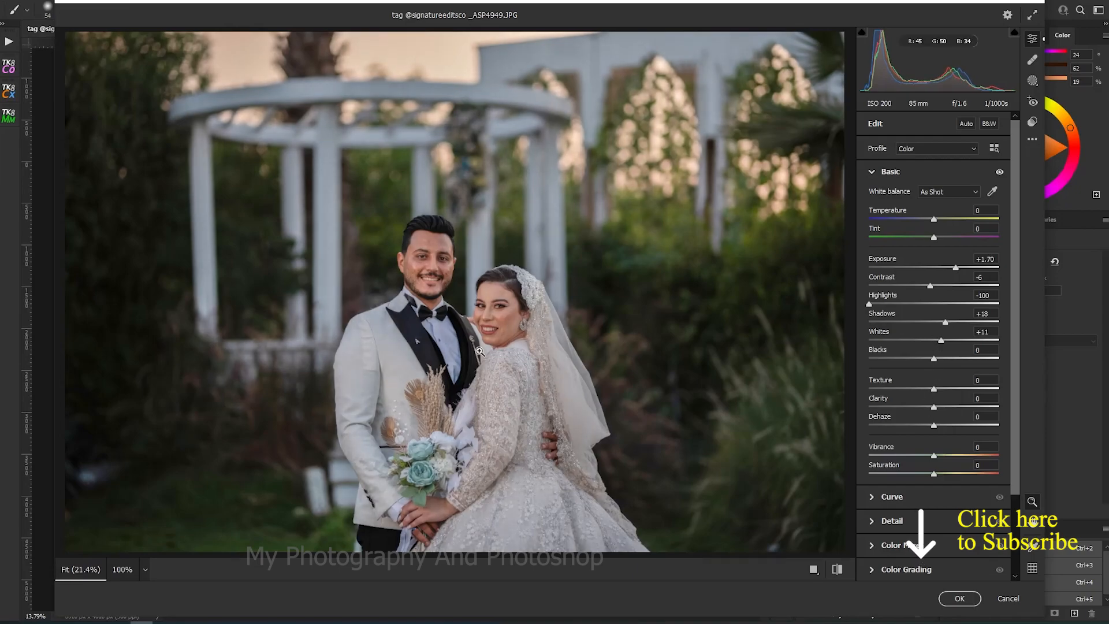
# Set the photo's Texture to +27, Clarity to +13, Dehaze to +4 and Vibrance to +19
pyautogui.scroll(3, 451, 320)
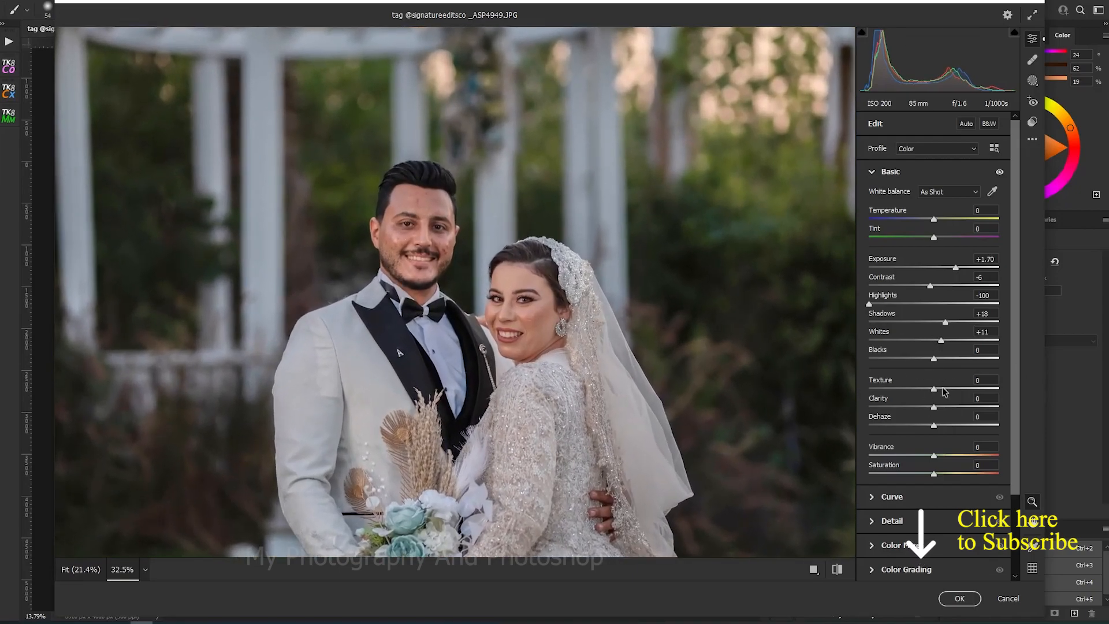
pyautogui.moveTo(934, 389); pyautogui.dragTo(946, 454)
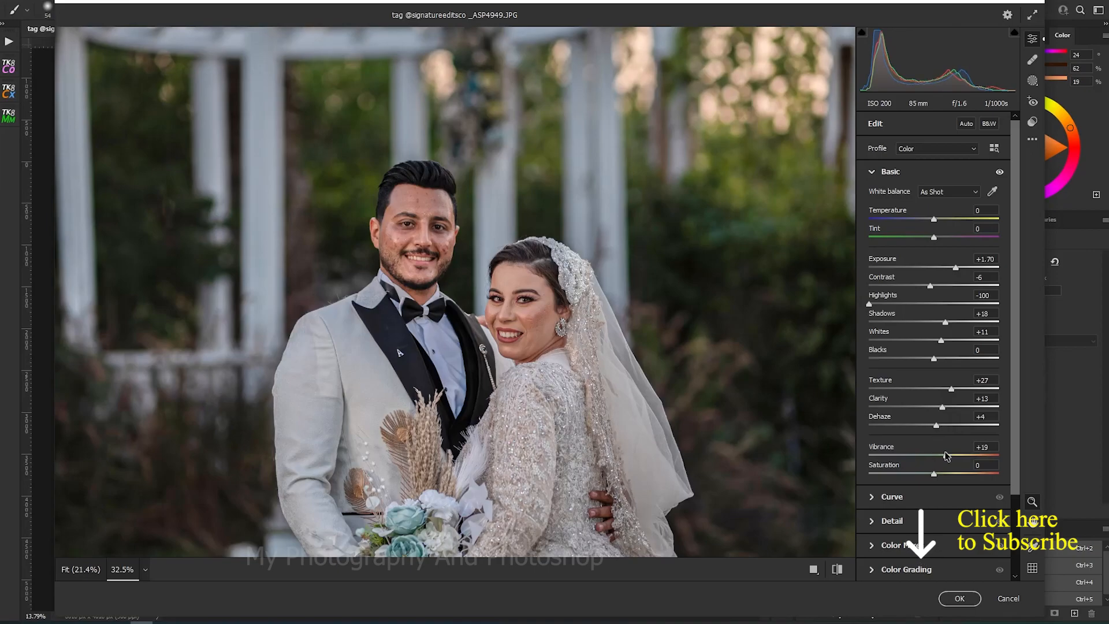
# In Calibration, set Red Primary saturation to +7 and Green Primary saturation to +22, slightly lower Green hue and Blue saturation, and apply the filter
pyautogui.scroll(-3, 922, 437)
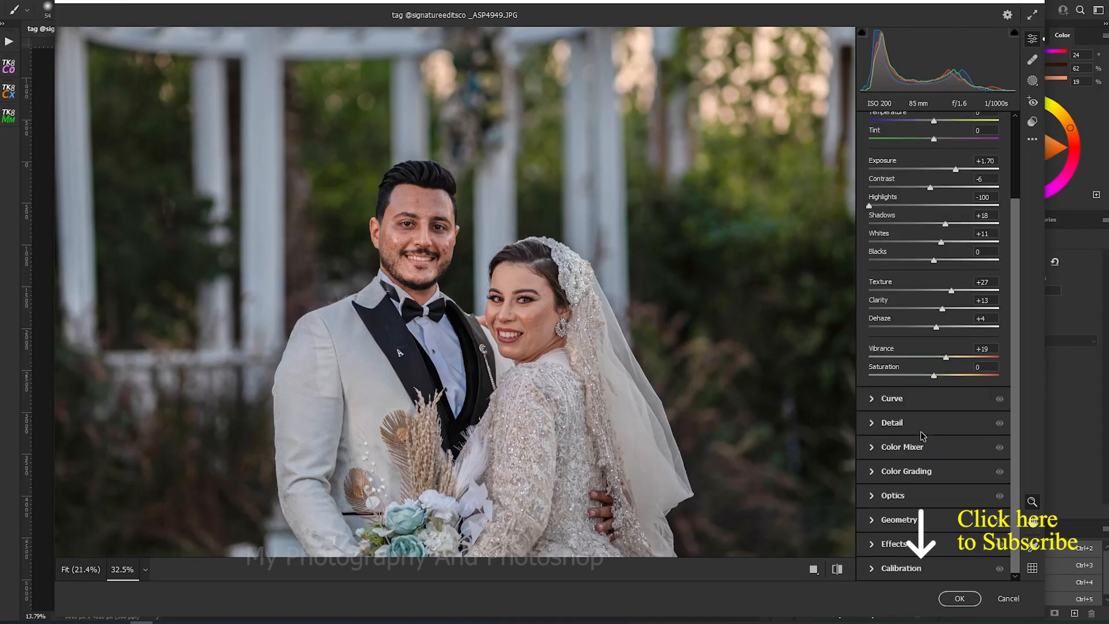
pyautogui.click(911, 571)
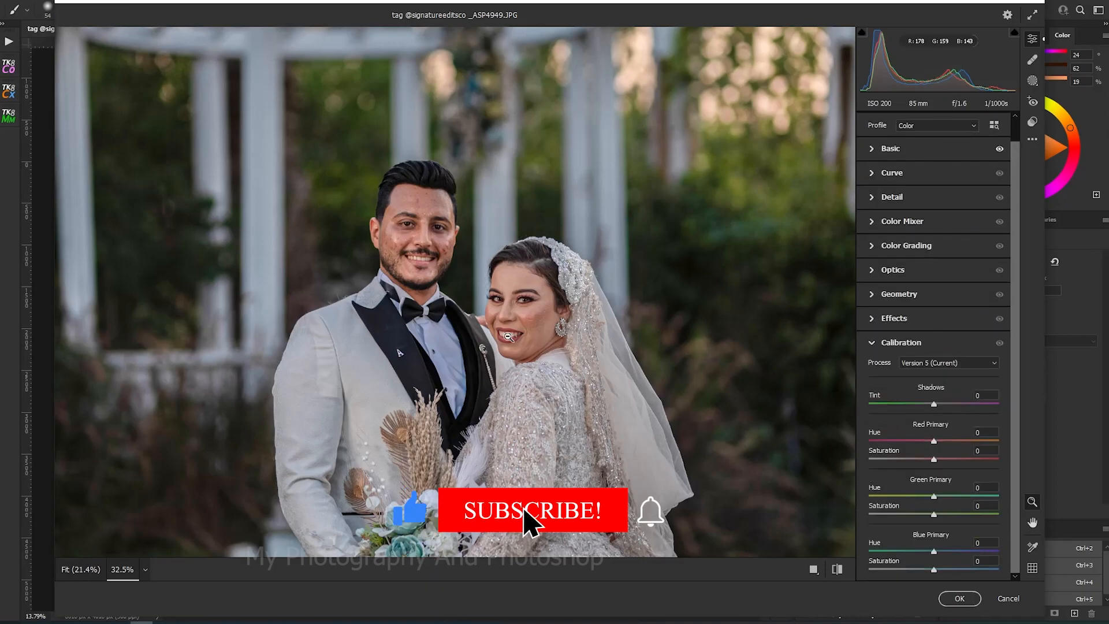
pyautogui.keyDown('alt'); pyautogui.click(507, 336); pyautogui.keyUp('alt')
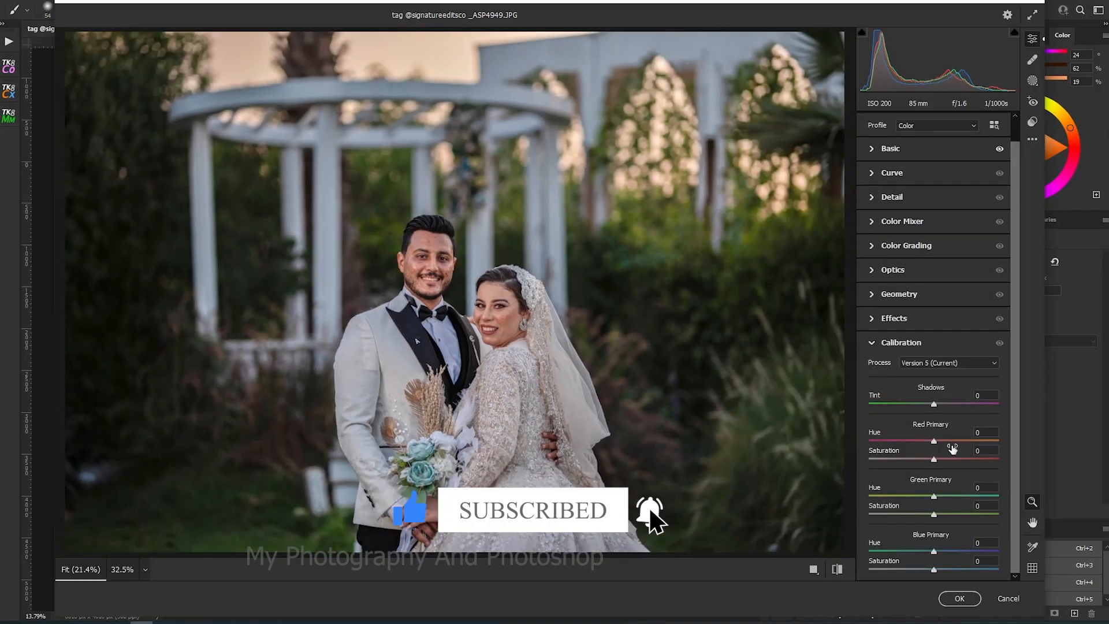
pyautogui.moveTo(936, 462)
pyautogui.mouseDown()
pyautogui.moveTo(960, 461)
pyautogui.moveTo(938, 461)
pyautogui.mouseUp()
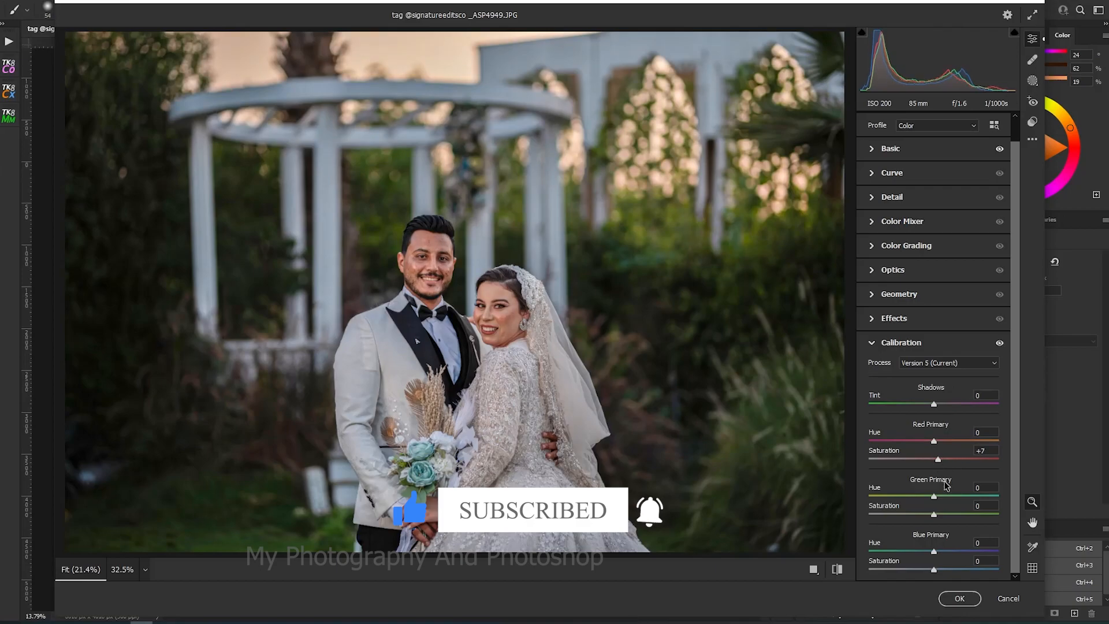
pyautogui.moveTo(935, 516); pyautogui.dragTo(945, 512)
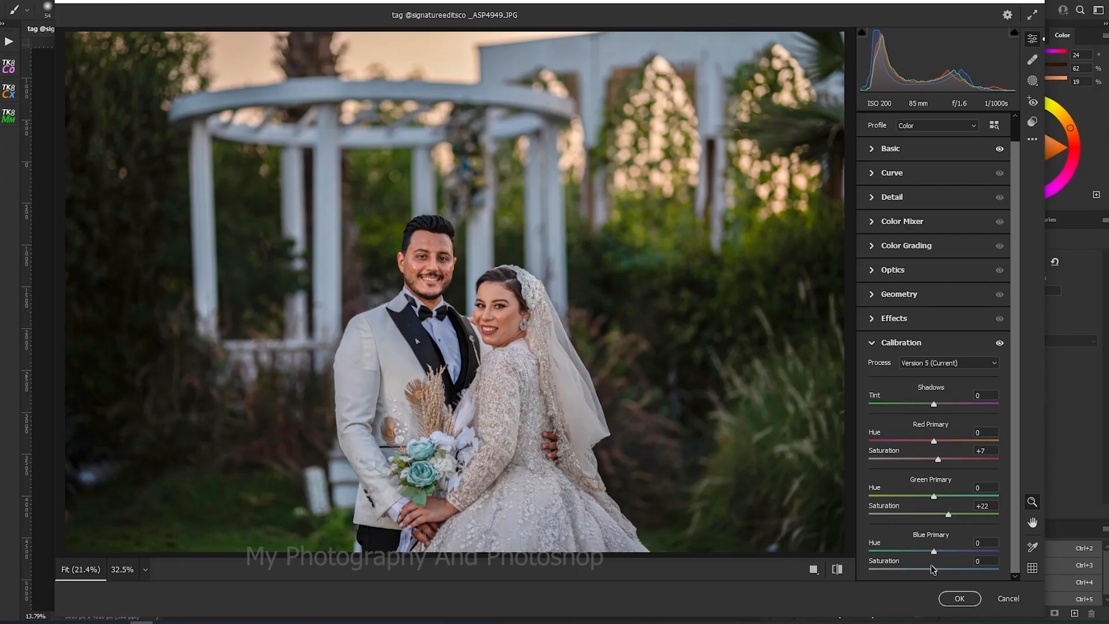
pyautogui.moveTo(934, 572)
pyautogui.mouseDown()
pyautogui.moveTo(904, 569)
pyautogui.moveTo(919, 570)
pyautogui.mouseUp()
pyautogui.moveTo(934, 497)
pyautogui.mouseDown()
pyautogui.moveTo(876, 509)
pyautogui.moveTo(980, 514)
pyautogui.moveTo(929, 514)
pyautogui.mouseUp()
pyautogui.click(960, 599)
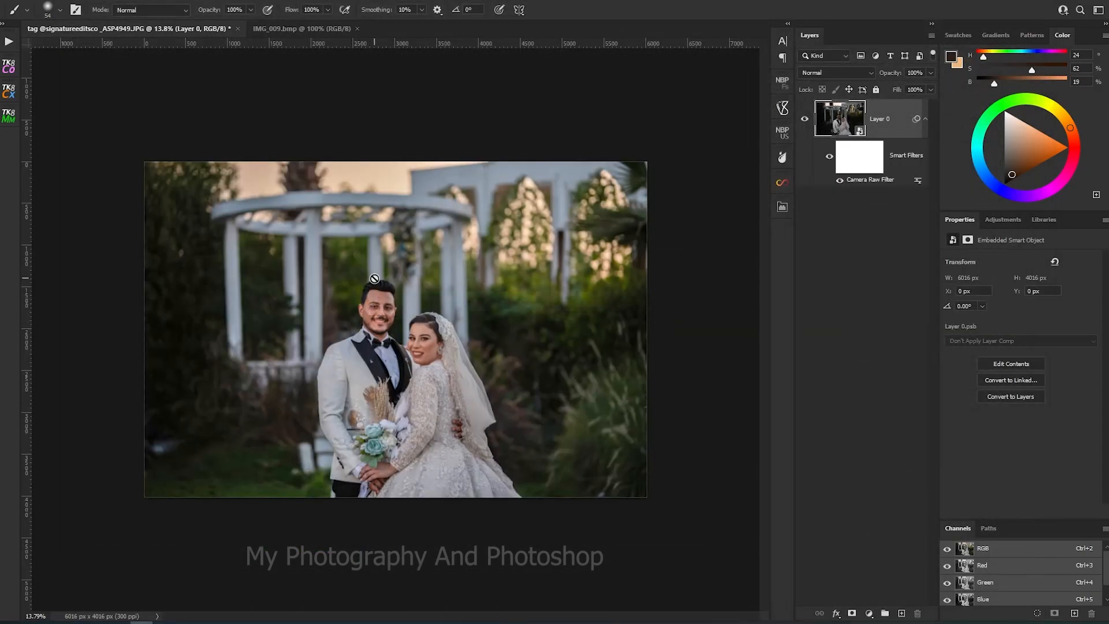
# Add an empty layer above the photo and set the Healing Brush to sample Current & Below
pyautogui.scroll(10, 377, 303)
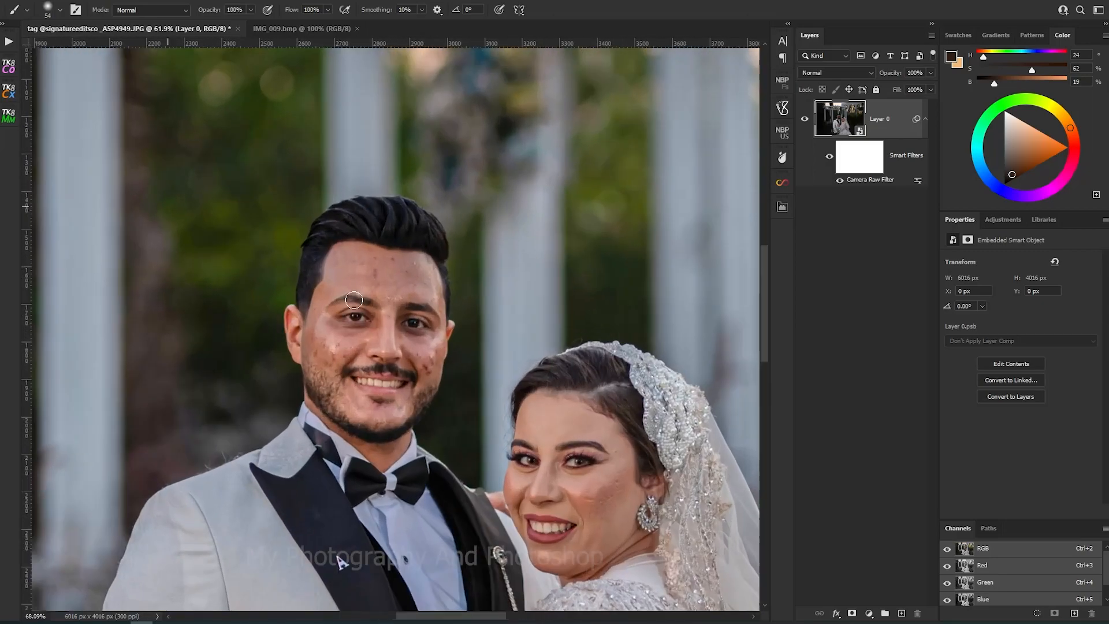
pyautogui.scroll(2, 409, 293)
pyautogui.scroll(-2, 424, 289)
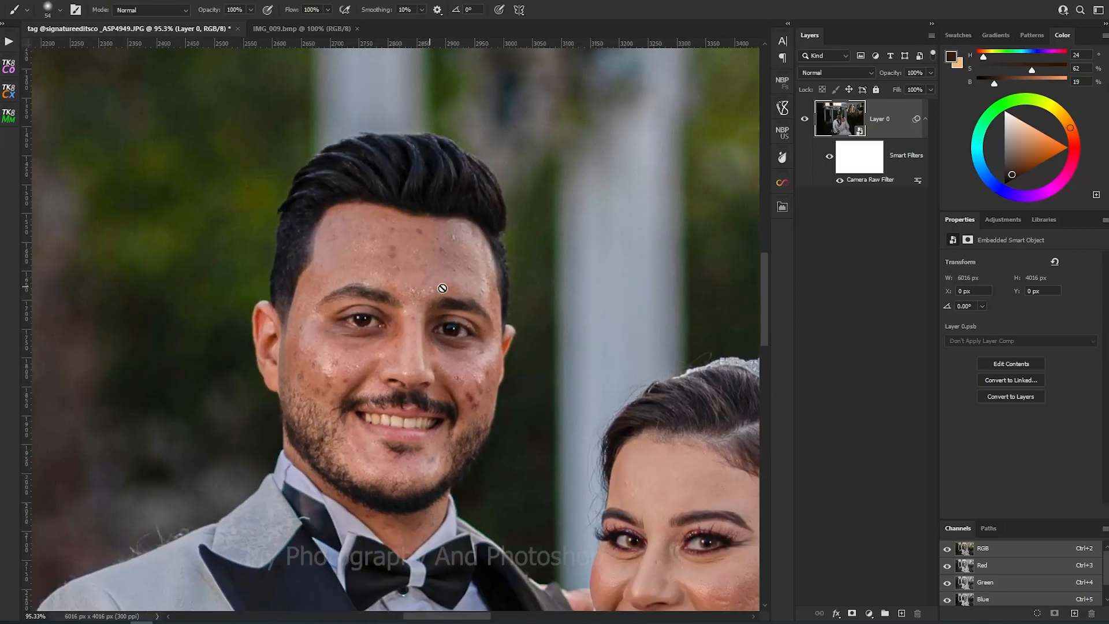
pyautogui.scroll(-1, 440, 342)
pyautogui.scroll(-1, 433, 248)
pyautogui.scroll(1, 321, 171)
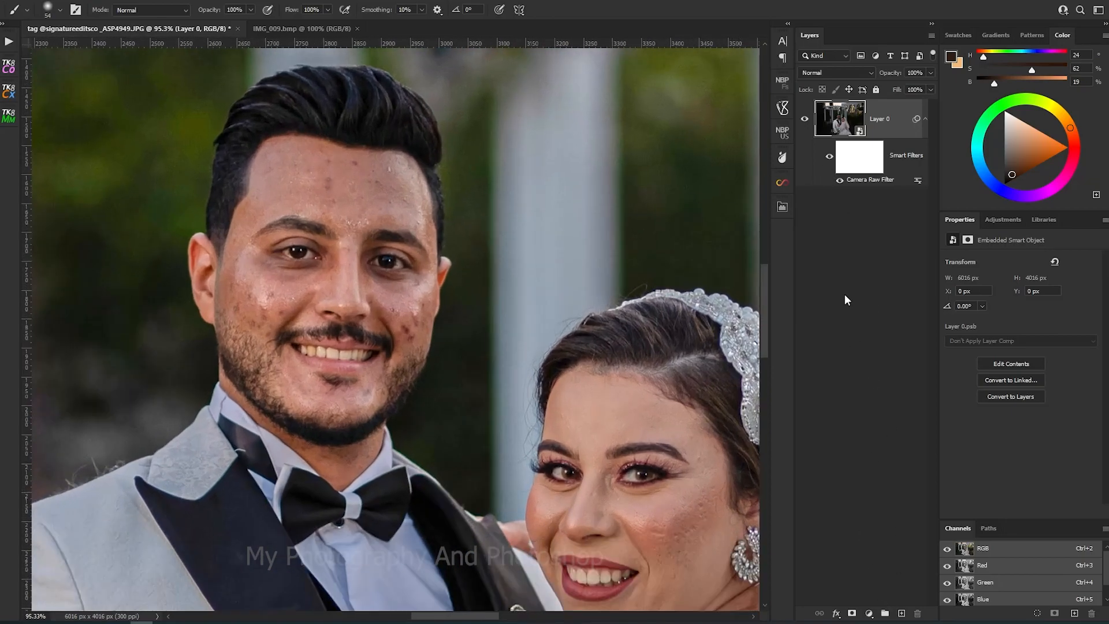
pyautogui.click(900, 613)
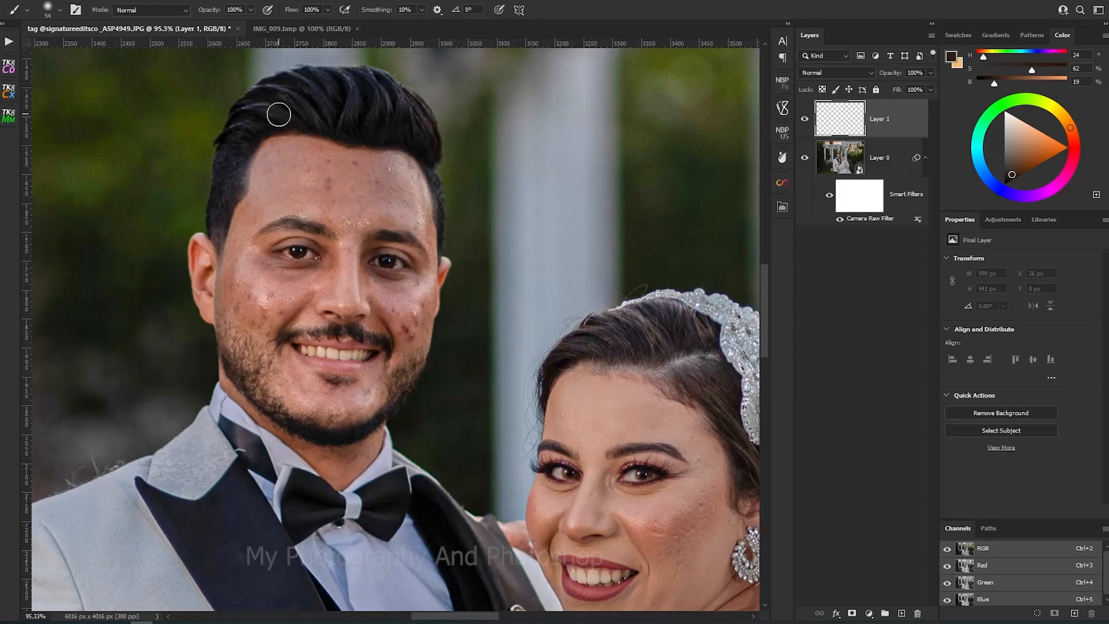
pyautogui.press('j')
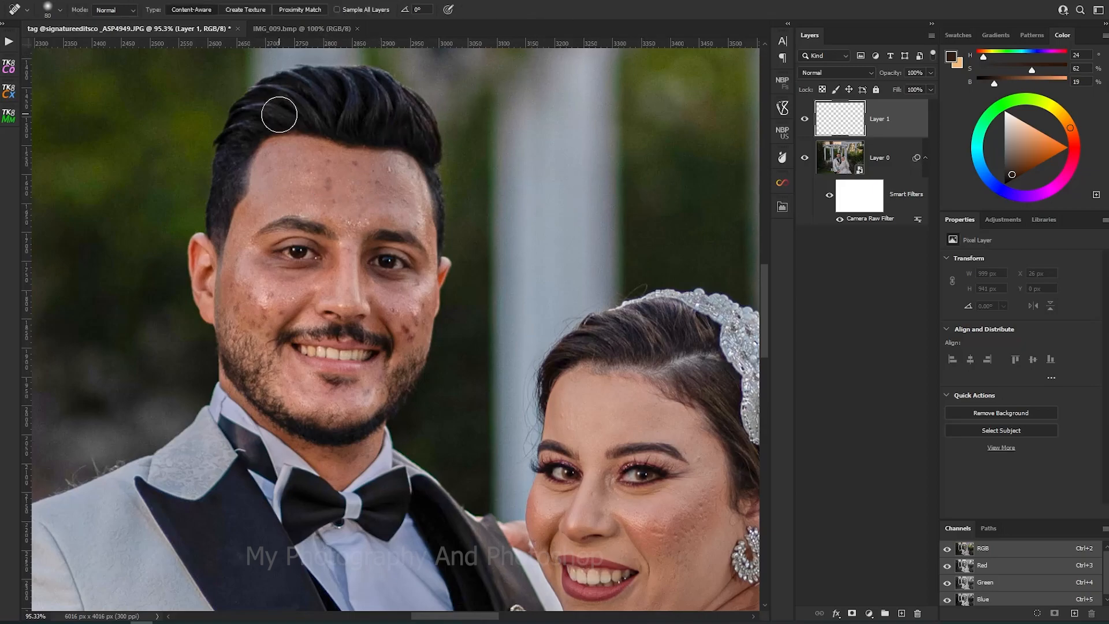
pyautogui.rightClick(2, 155)
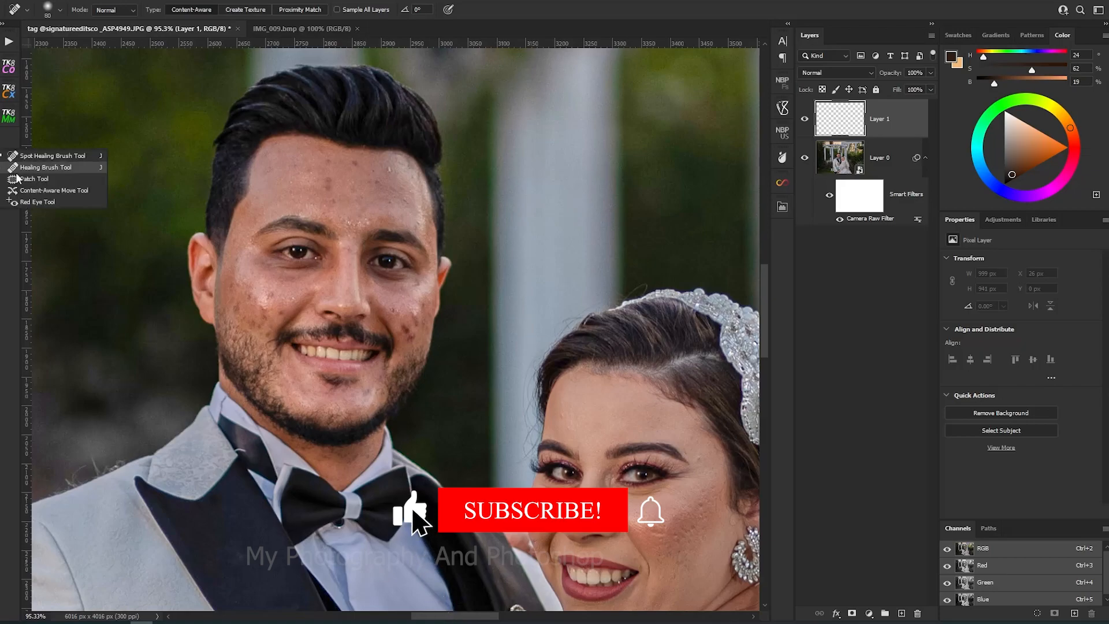
pyautogui.click(21, 168)
pyautogui.click(454, 10)
pyautogui.click(455, 11)
# Heal the dark blemishes on the groom's forehead on the new layer
pyautogui.moveTo(339, 190)
pyautogui.mouseDown()
pyautogui.moveTo(328, 187)
pyautogui.moveTo(355, 171)
pyautogui.moveTo(327, 172)
pyautogui.moveTo(348, 185)
pyautogui.mouseUp()
pyautogui.click(355, 164)
pyautogui.click(331, 163)
pyautogui.click(334, 204)
pyautogui.click(313, 172)
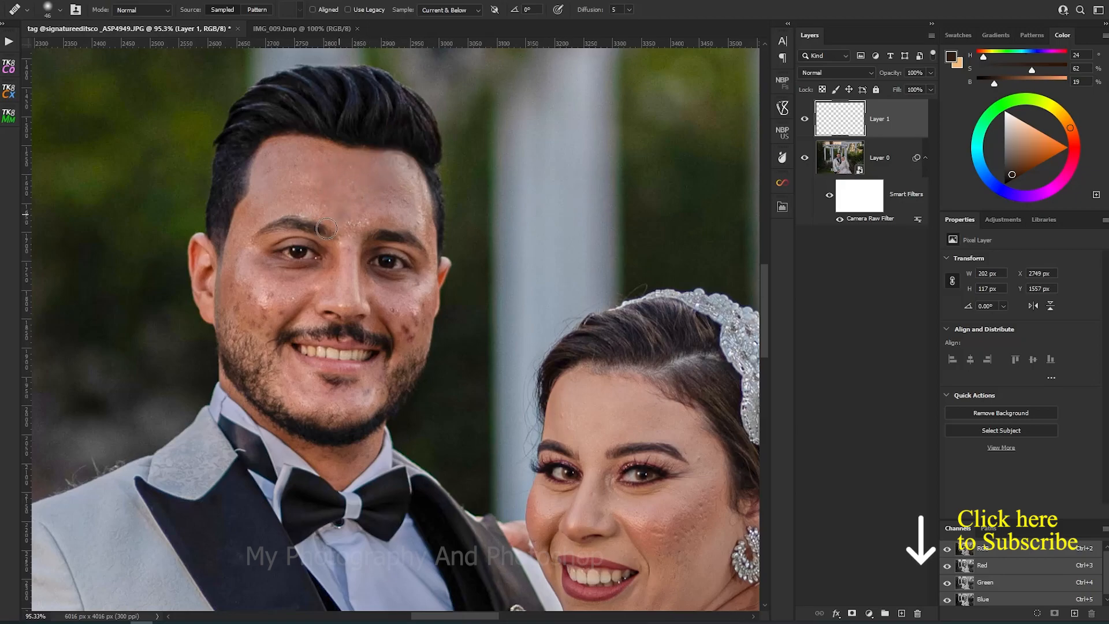
# Heal the spots and shiny marks on the groom's cheek beside the visible ear, sampling clean skin nearby
pyautogui.click(273, 295)
pyautogui.click(280, 311)
pyautogui.click(260, 316)
pyautogui.click(253, 329)
pyautogui.keyDown('alt'); pyautogui.click(252, 313); pyautogui.keyUp('alt')
pyautogui.click(237, 309)
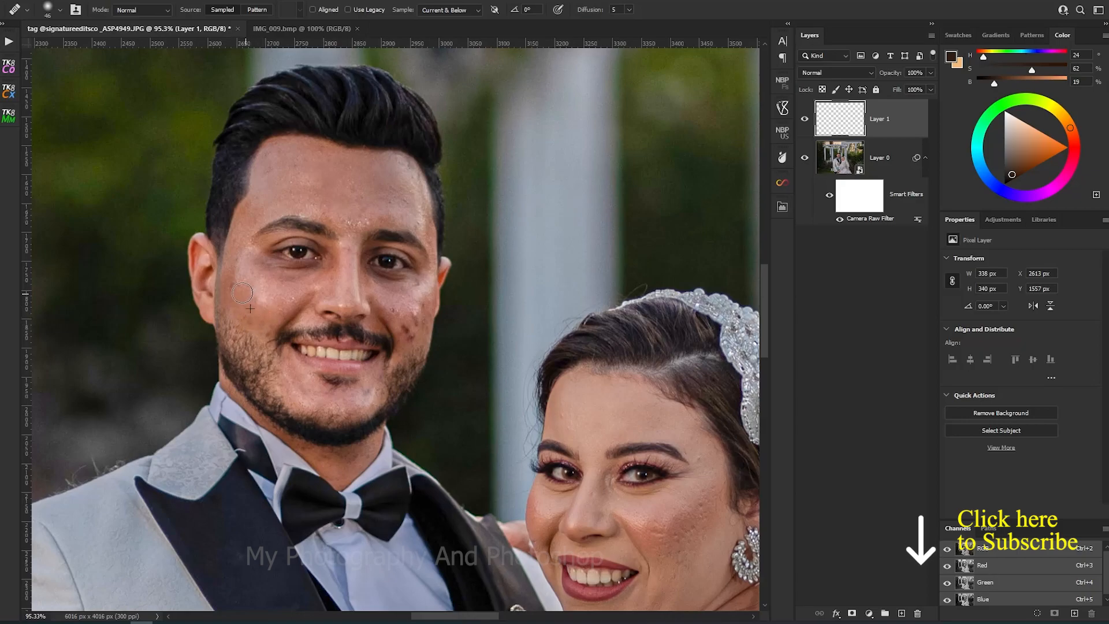
pyautogui.click(231, 279)
pyautogui.click(269, 336)
# Heal the blemishes on the groom's other cheek and around his chin, sampling clean skin nearby
pyautogui.keyDown('alt'); pyautogui.click(377, 312); pyautogui.keyUp('alt')
pyautogui.click(393, 310)
pyautogui.keyDown('alt'); pyautogui.click(408, 306); pyautogui.keyUp('alt')
pyautogui.click(417, 319)
pyautogui.moveTo(415, 294); pyautogui.dragTo(409, 296)
pyautogui.click(423, 308)
pyautogui.keyDown('alt'); pyautogui.click(405, 318); pyautogui.keyUp('alt')
pyautogui.moveTo(367, 392); pyautogui.dragTo(365, 394)
# Heal the blemishes on the bride's cheek next to the earring, sampling smooth skin nearby
pyautogui.moveTo(683, 527); pyautogui.dragTo(613, 369)
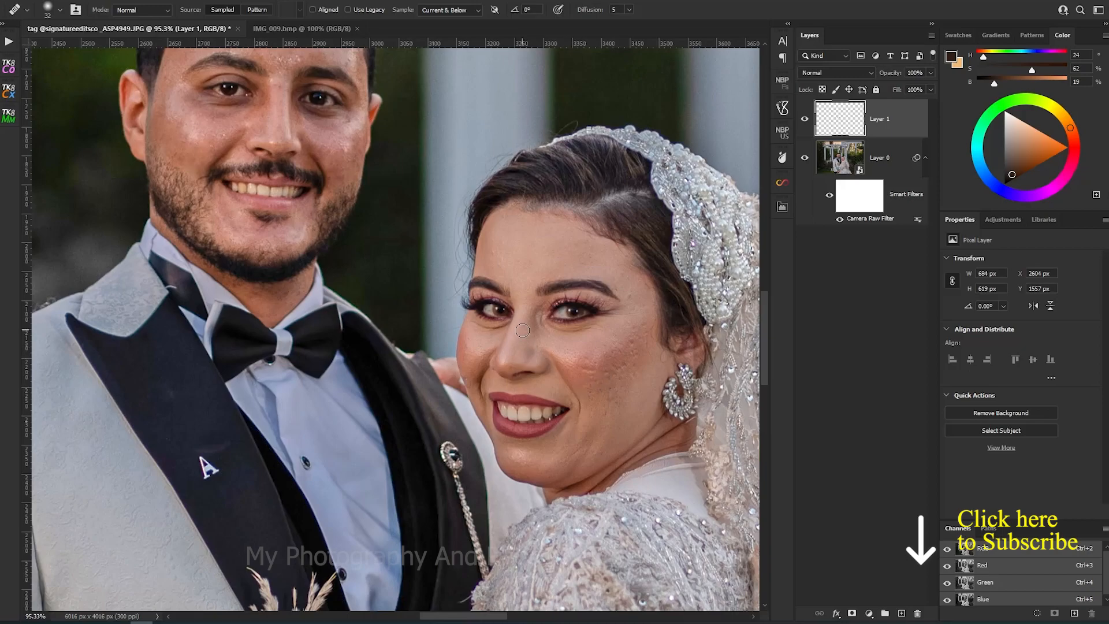
pyautogui.scroll(-5, 623, 421)
pyautogui.scroll(6, 620, 390)
pyautogui.scroll(1, 620, 391)
pyautogui.keyDown('alt'); pyautogui.click(584, 396); pyautogui.keyUp('alt')
pyautogui.click(581, 414)
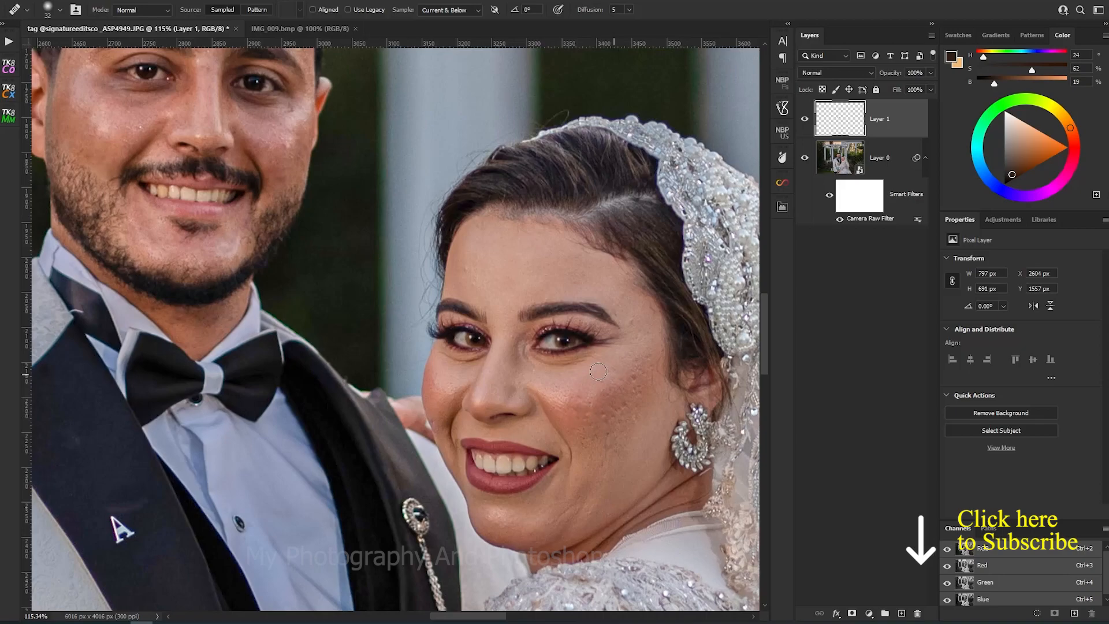
pyautogui.click(642, 394)
pyautogui.click(614, 439)
pyautogui.click(605, 456)
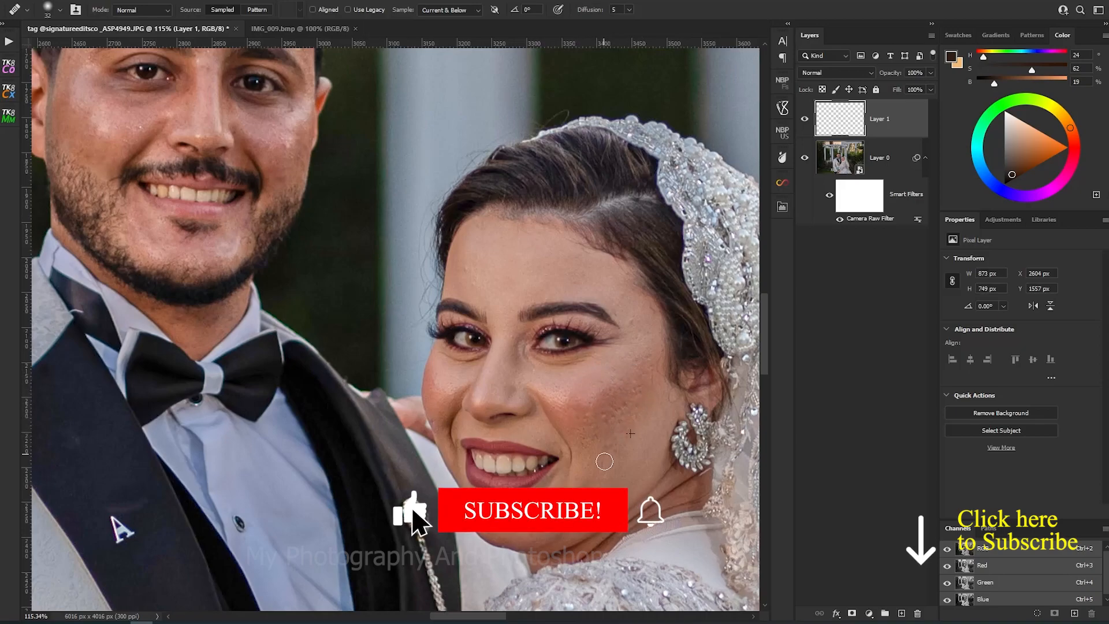
pyautogui.click(603, 467)
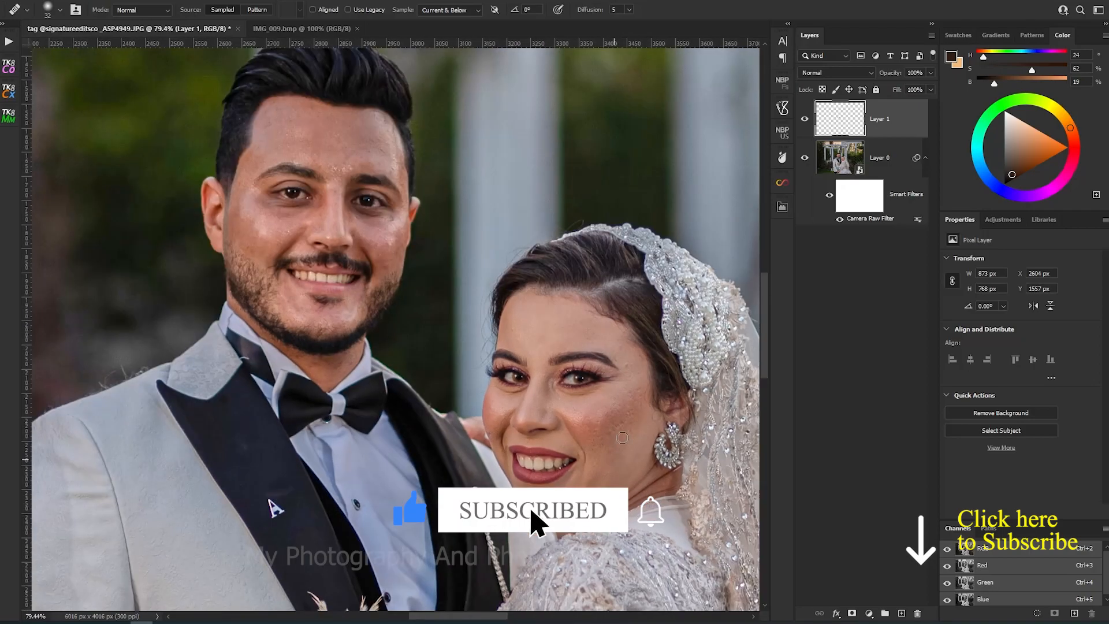
# Stamp all visible layers into a new layer, group the original layers, and open a duplicate of the stamp in the SkinFiner filter
pyautogui.scroll(-2, 607, 419)
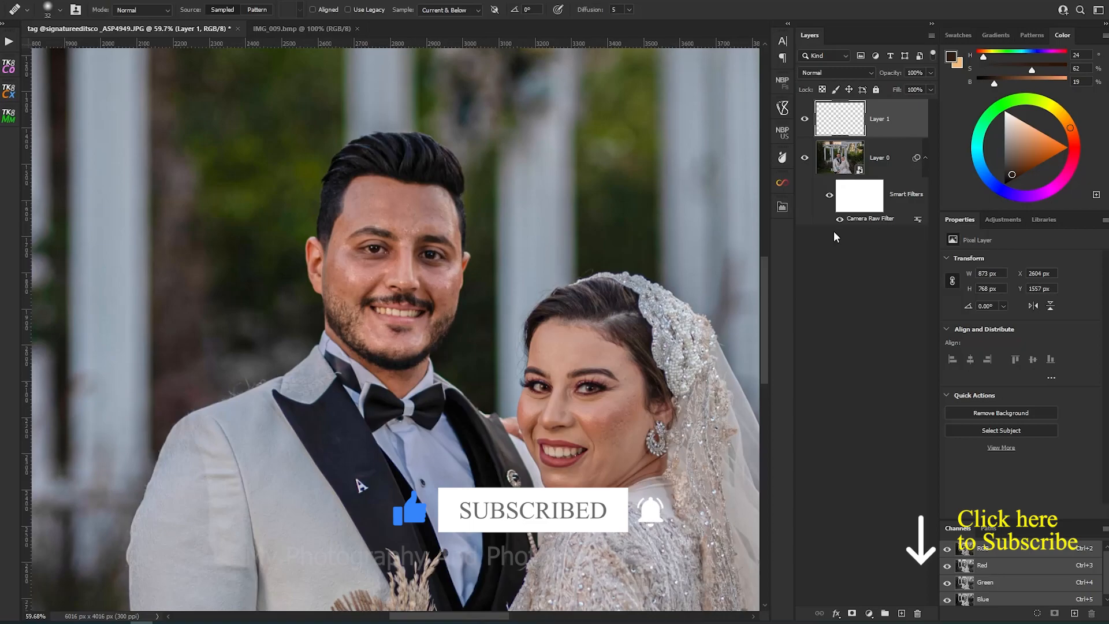
pyautogui.hotkey('ctrl', 'alt', 'shift', 'e')
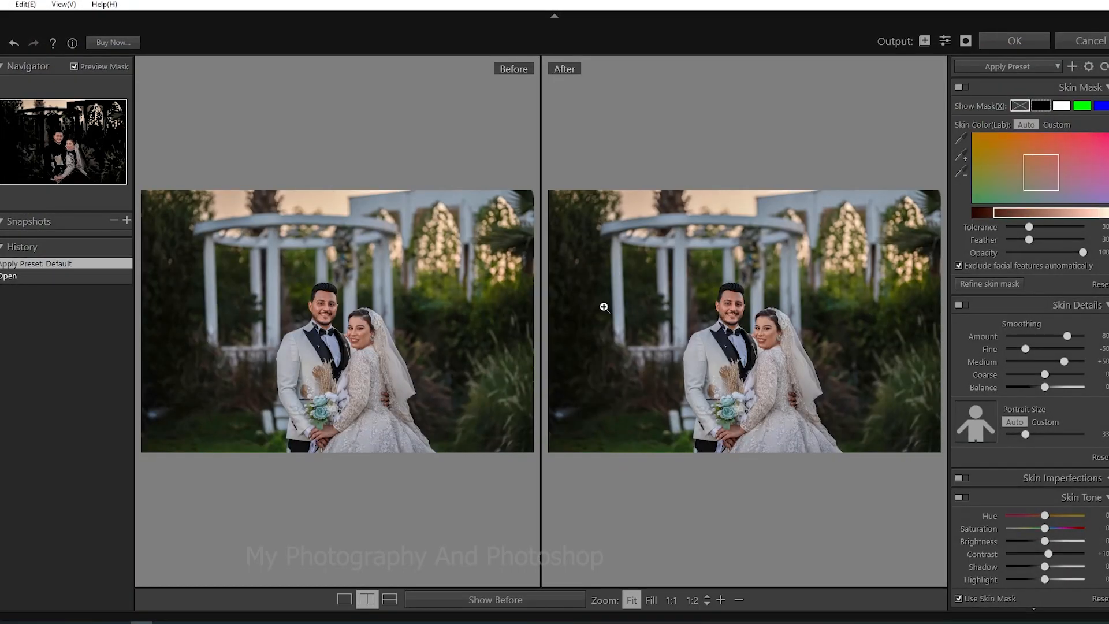
# Shift the skin mask to a custom color range, set Skin Tone brightness to +40 and contrast to +71, and apply SkinFiner
pyautogui.click(752, 315)
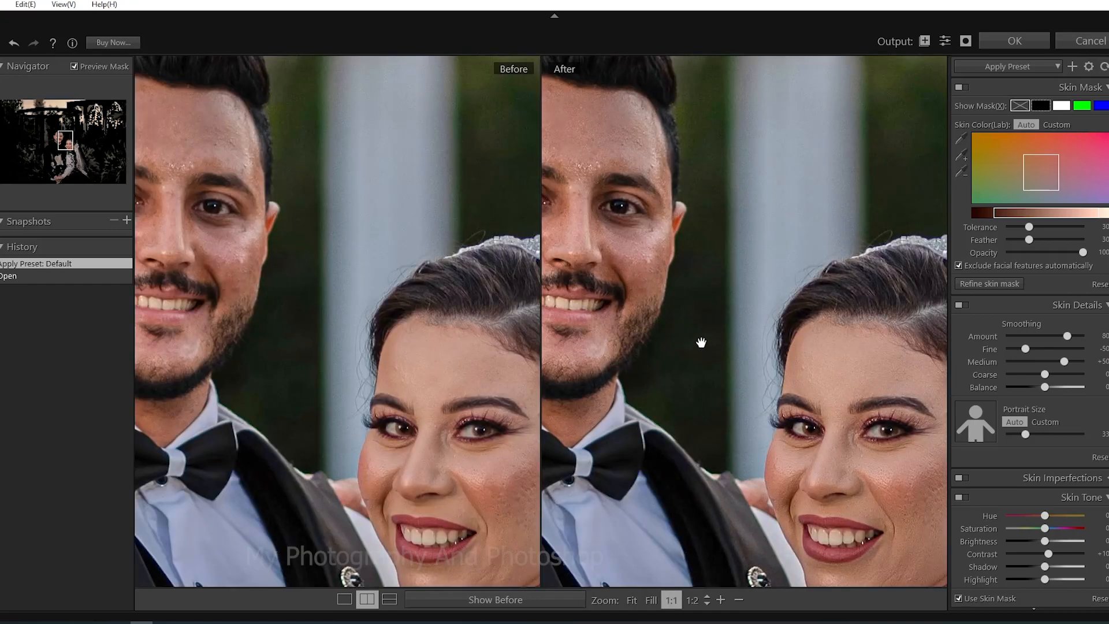
pyautogui.moveTo(699, 346); pyautogui.dragTo(748, 277)
pyautogui.moveTo(584, 250); pyautogui.dragTo(624, 266)
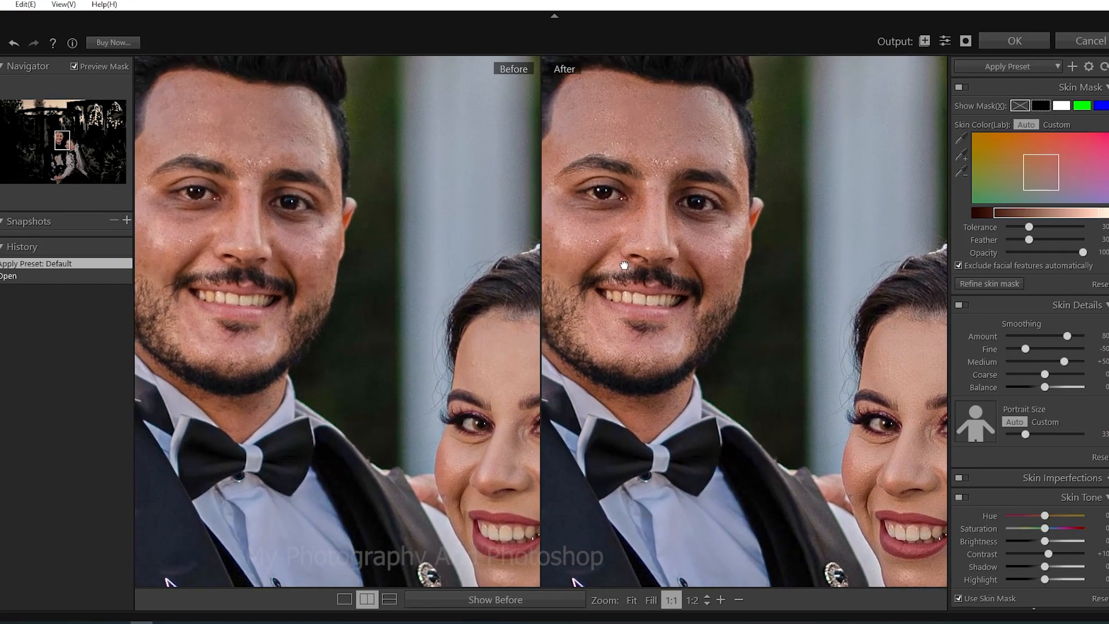
pyautogui.click(692, 600)
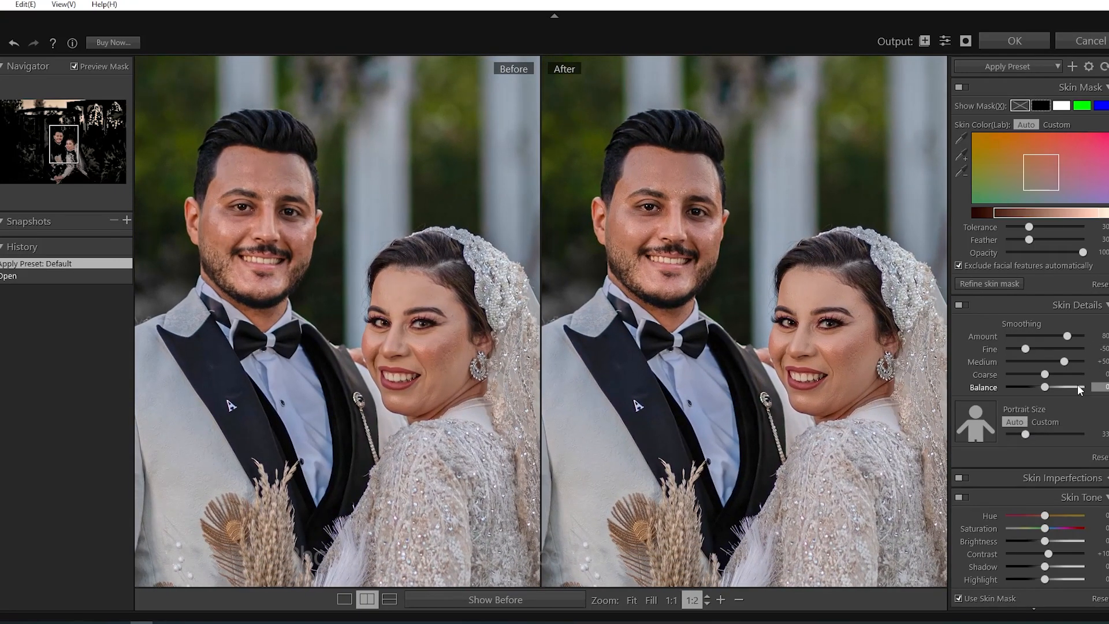
pyautogui.moveTo(1047, 179)
pyautogui.mouseDown()
pyautogui.moveTo(1044, 156)
pyautogui.moveTo(1045, 170)
pyautogui.moveTo(1031, 160)
pyautogui.moveTo(1043, 170)
pyautogui.mouseUp()
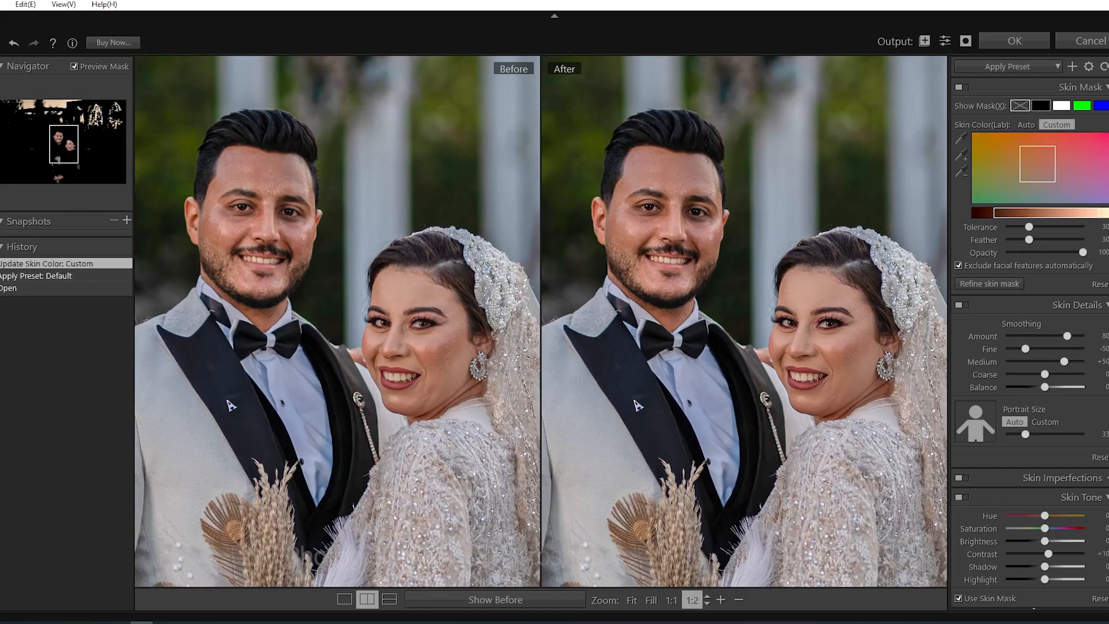
pyautogui.moveTo(1050, 544); pyautogui.dragTo(1073, 551)
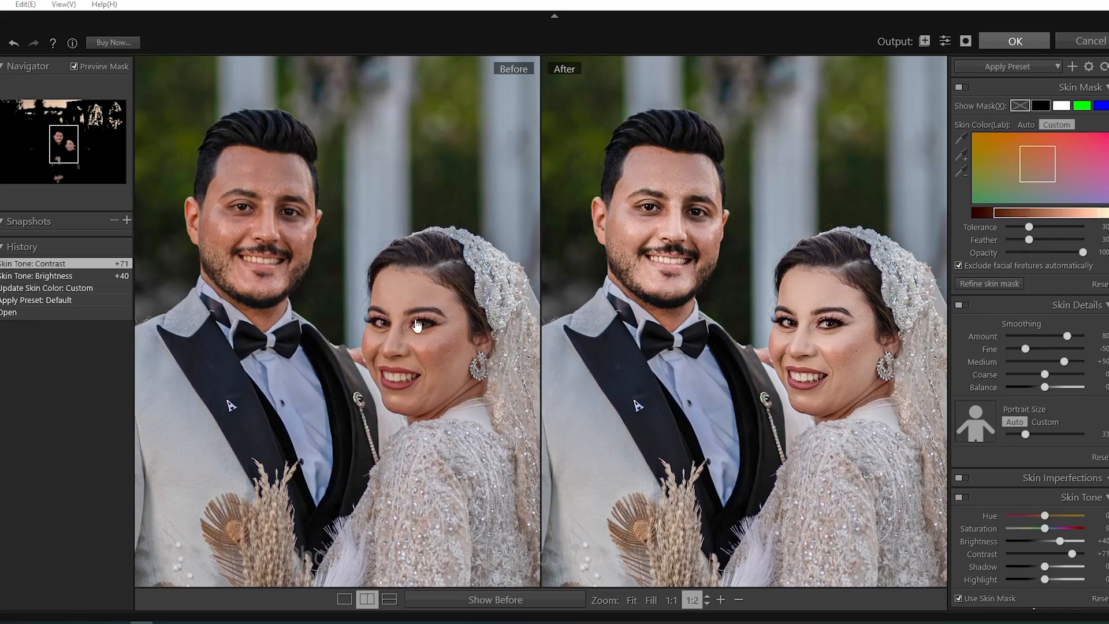
pyautogui.press('Return')
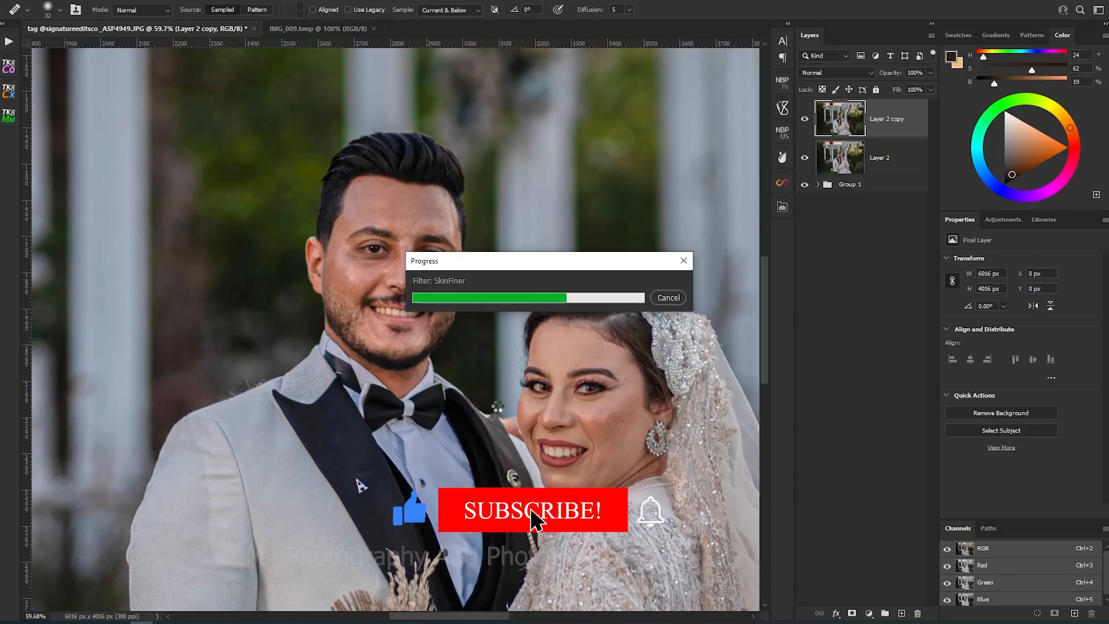
# Fit the whole photo in view and duplicate the skin-smoothed layer
pyautogui.scroll(-5, 497, 408)
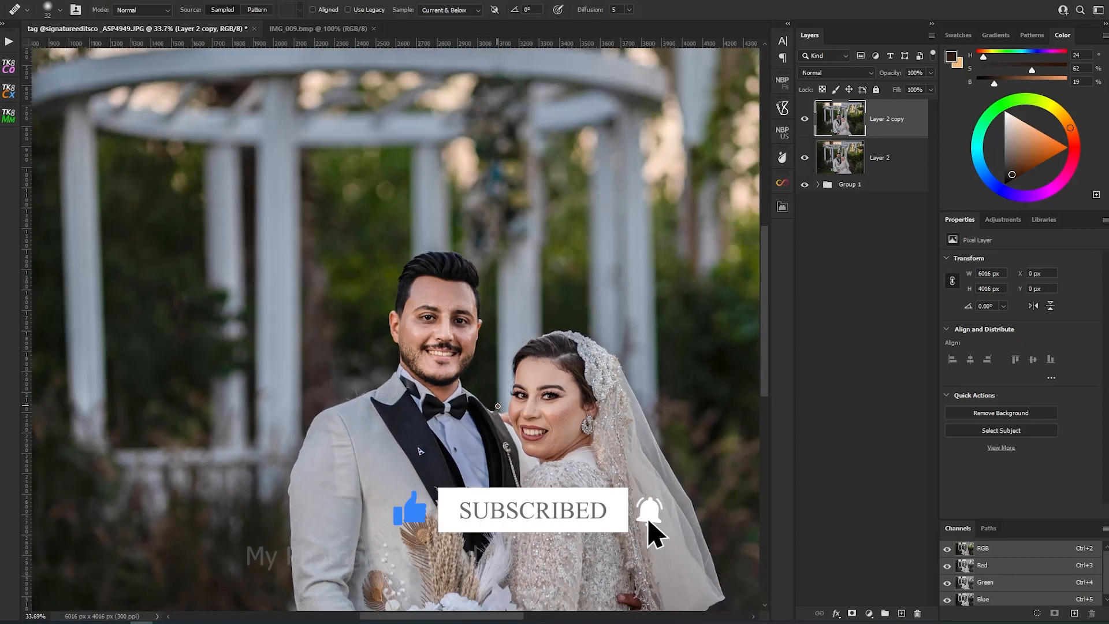
pyautogui.scroll(-4, 497, 412)
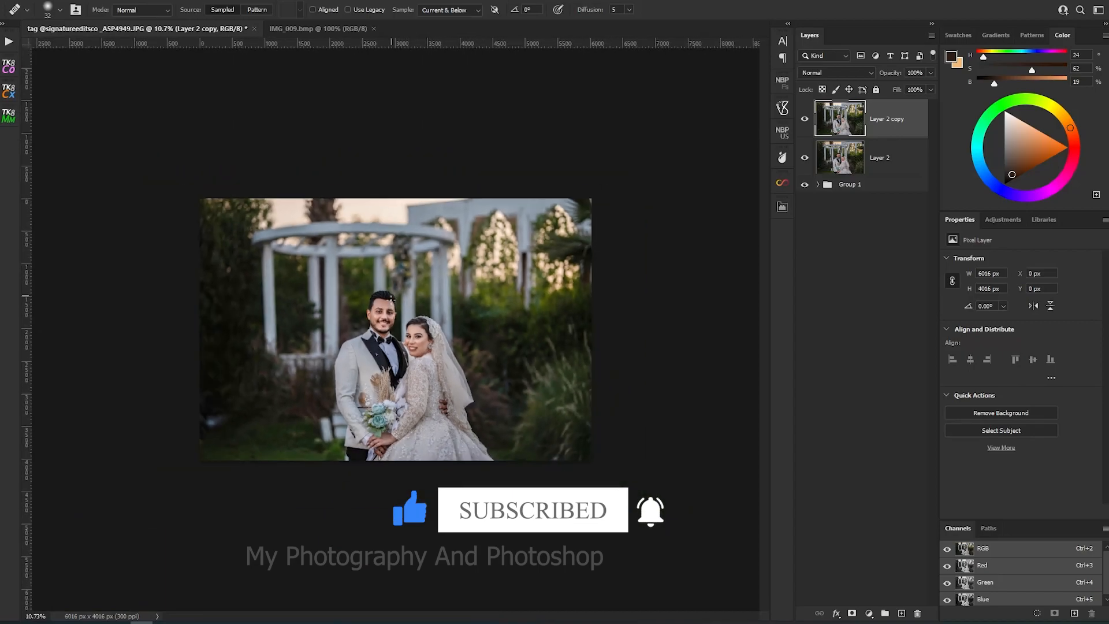
pyautogui.scroll(4, 392, 314)
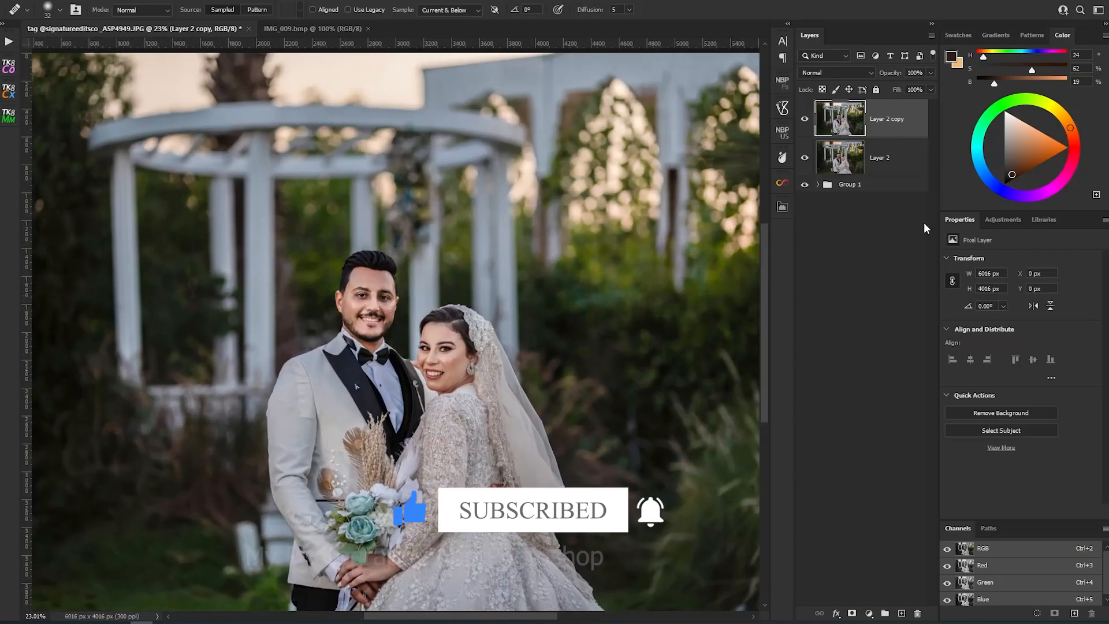
pyautogui.hotkey('ctrl', '0')
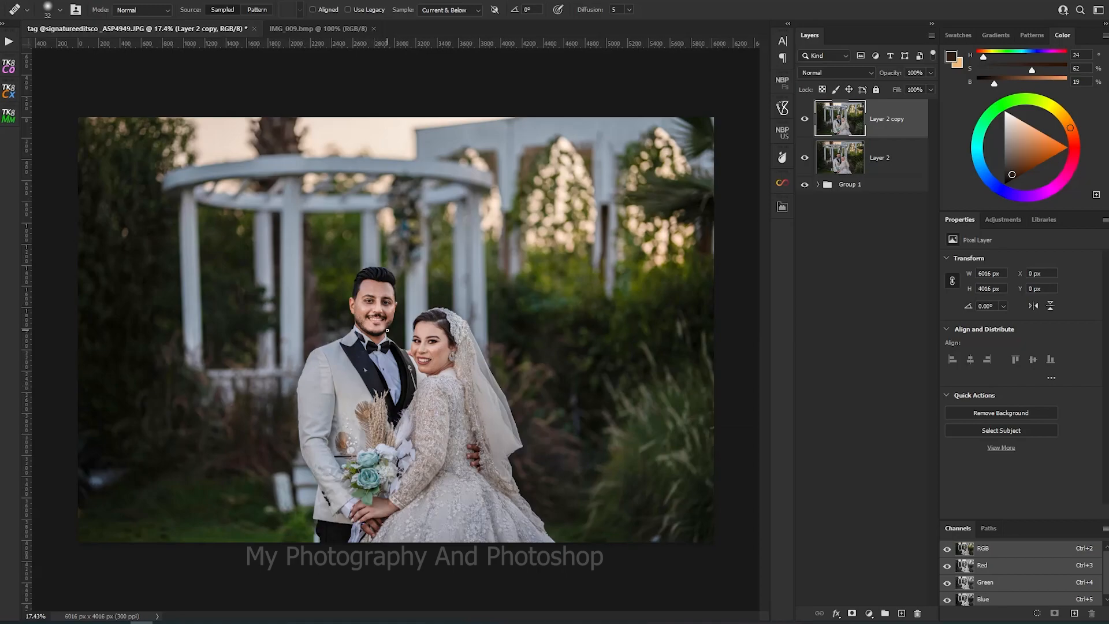
pyautogui.hotkey('ctrl', 'j')
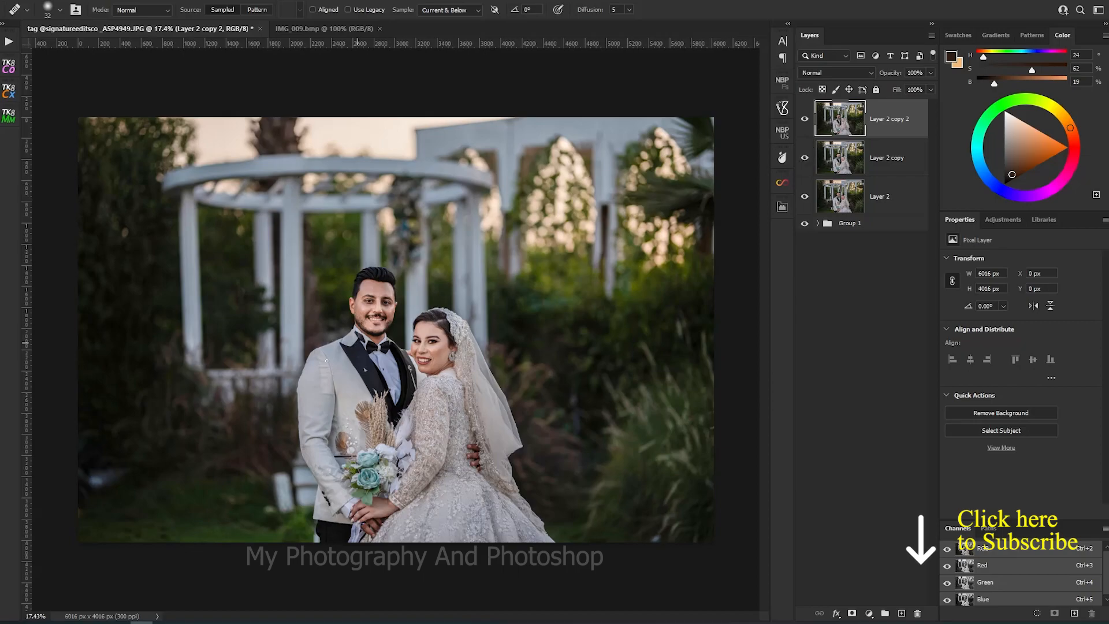
# Select the bride and groom together on the top layer with the Quick Selection tool
pyautogui.click(1, 93)
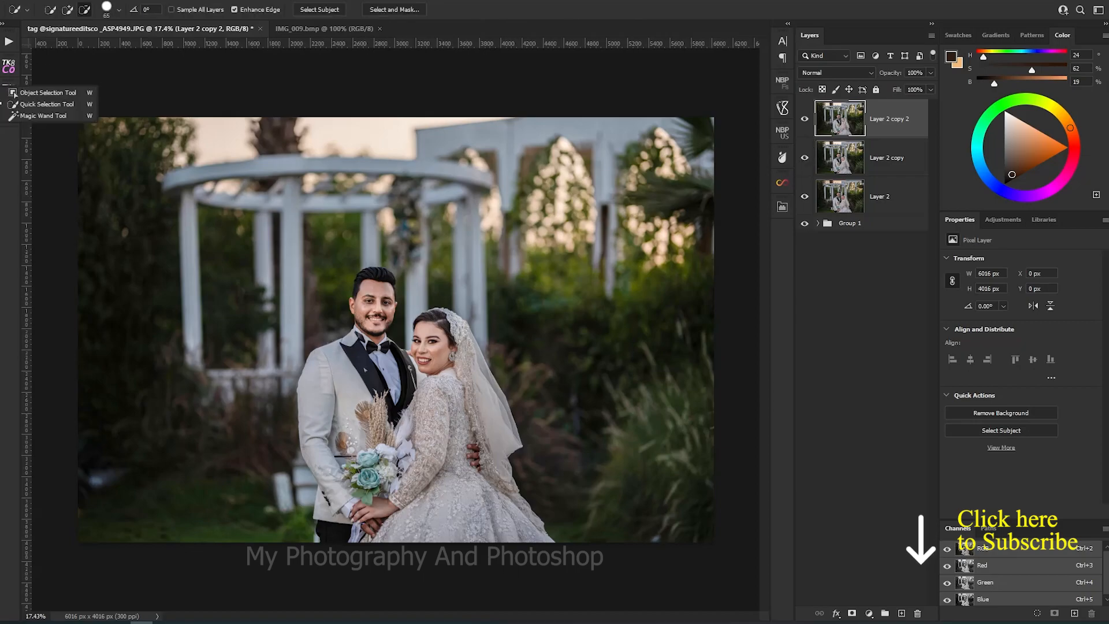
pyautogui.click(47, 91)
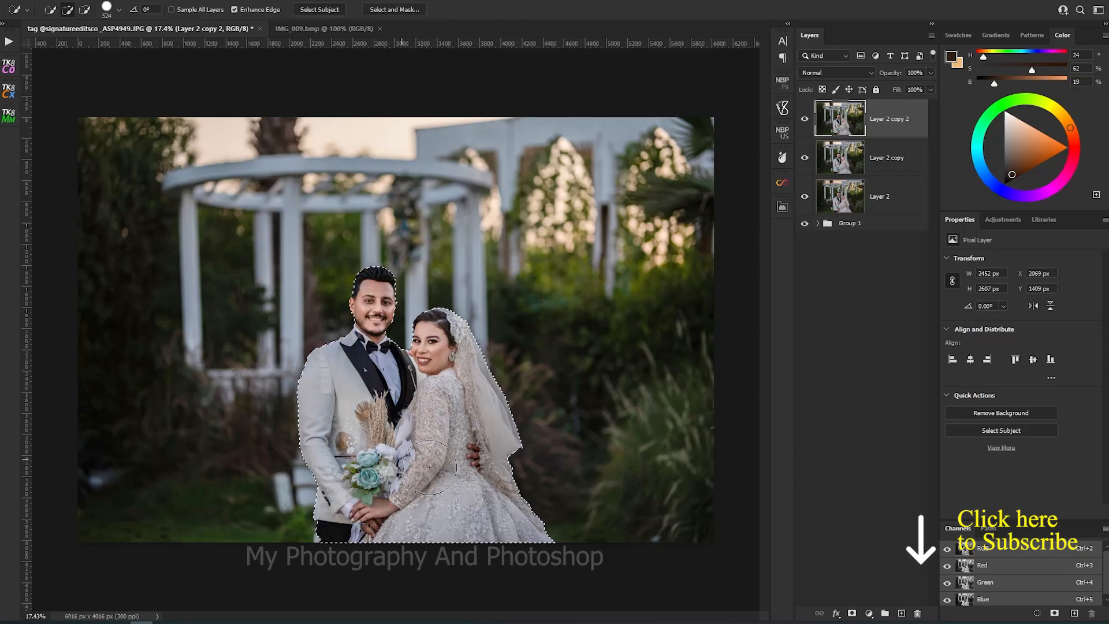
# Mask the top layer to the selected couple and hide all the layers beneath it
pyautogui.click(404, 456)
pyautogui.click(854, 614)
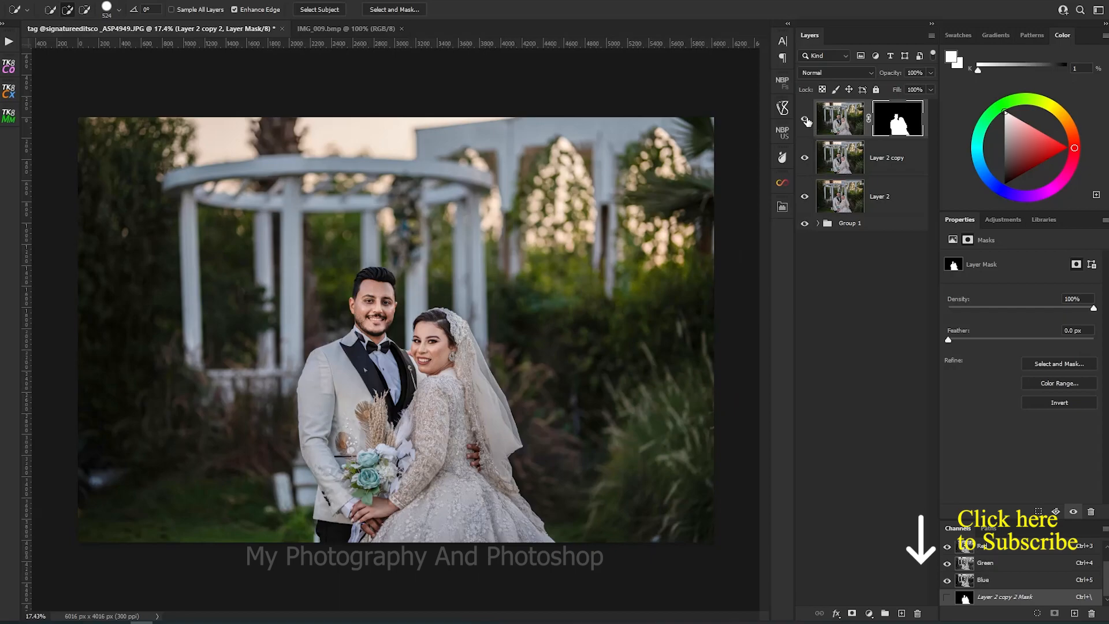
pyautogui.click(805, 156)
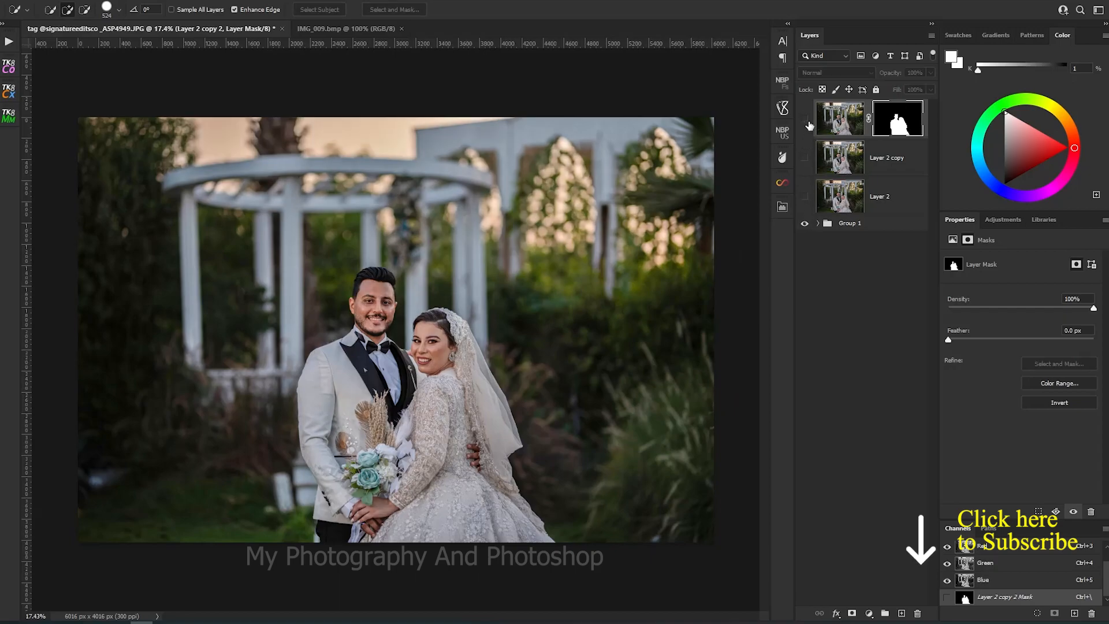
pyautogui.click(679, 237)
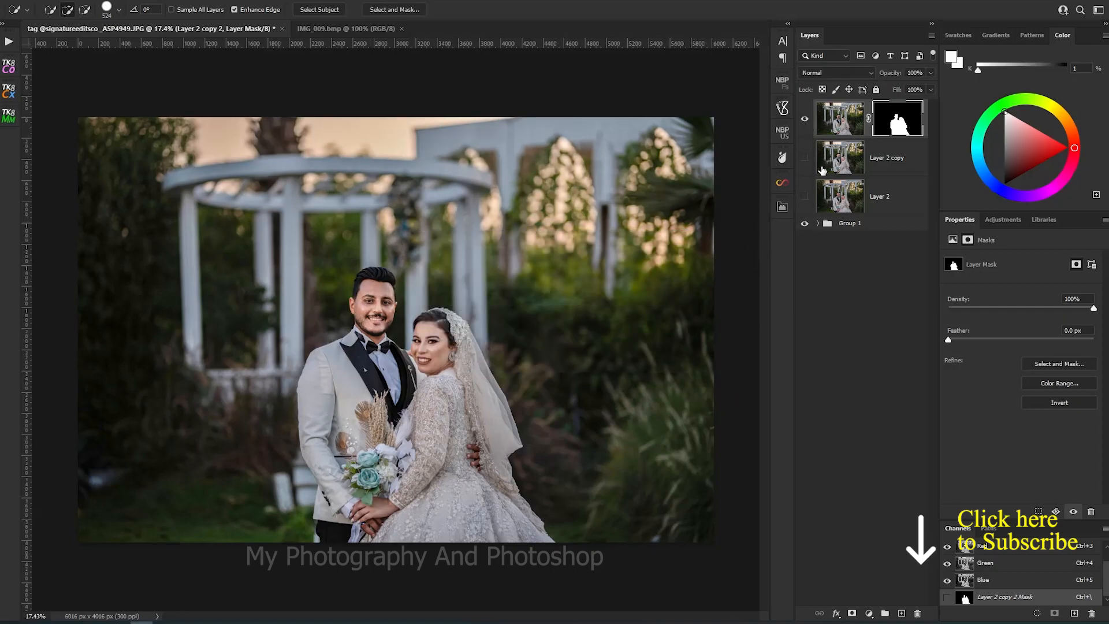
pyautogui.click(803, 224)
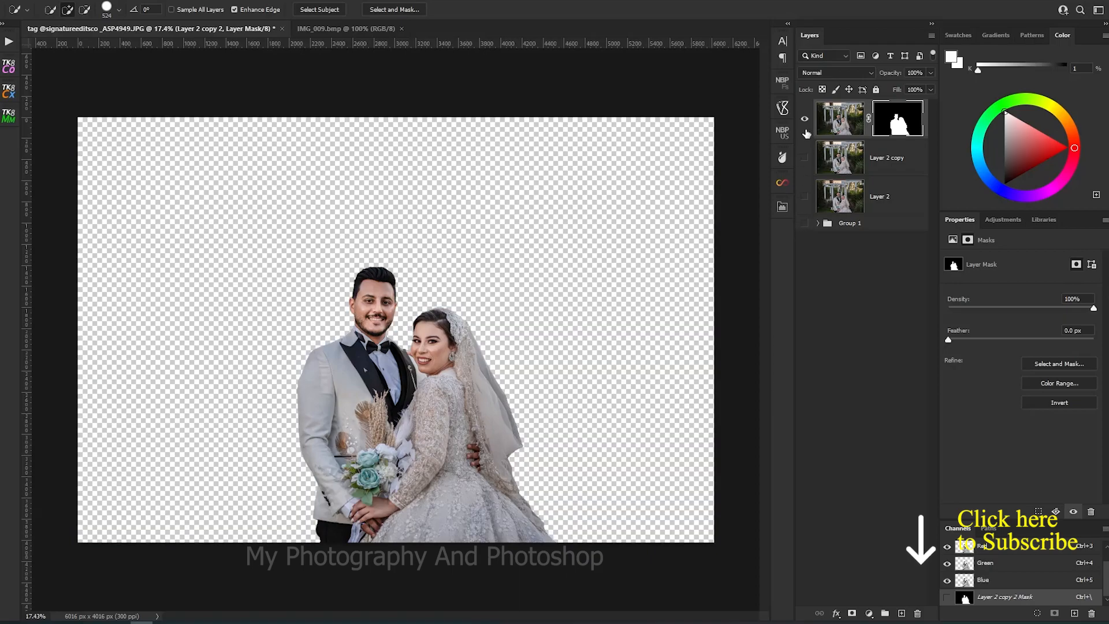
# Make Layer 2 copy visible and active, and load the couple's layer mask as a selection
pyautogui.click(805, 158)
pyautogui.click(804, 158)
pyautogui.click(805, 159)
pyautogui.click(837, 159)
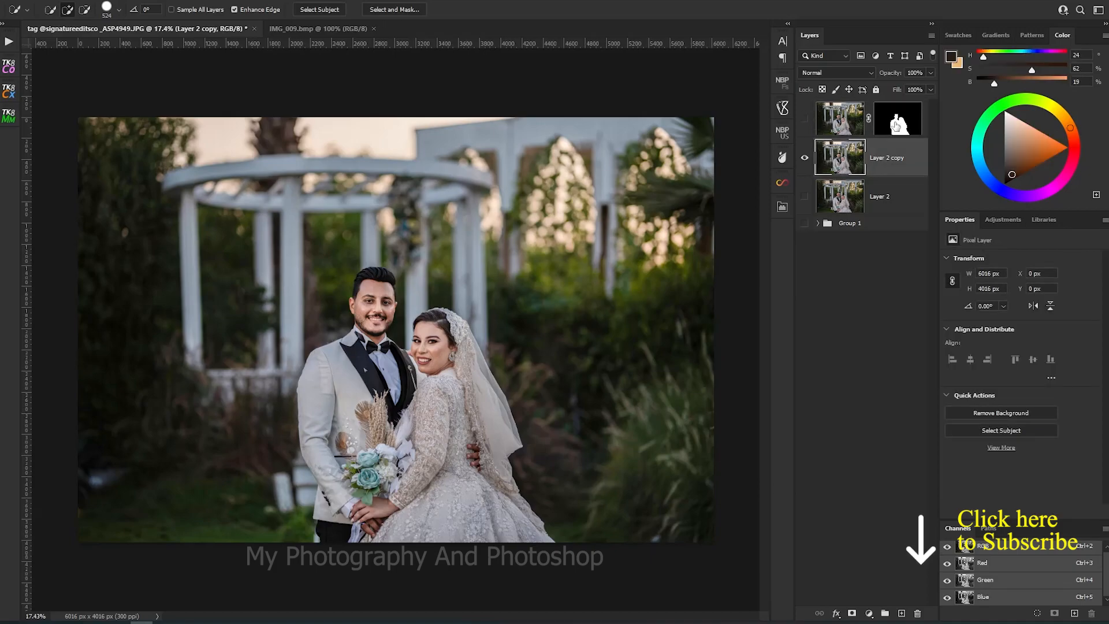
pyautogui.keyDown('ctrl'); pyautogui.click(895, 127); pyautogui.keyUp('ctrl')
pyautogui.click(805, 118)
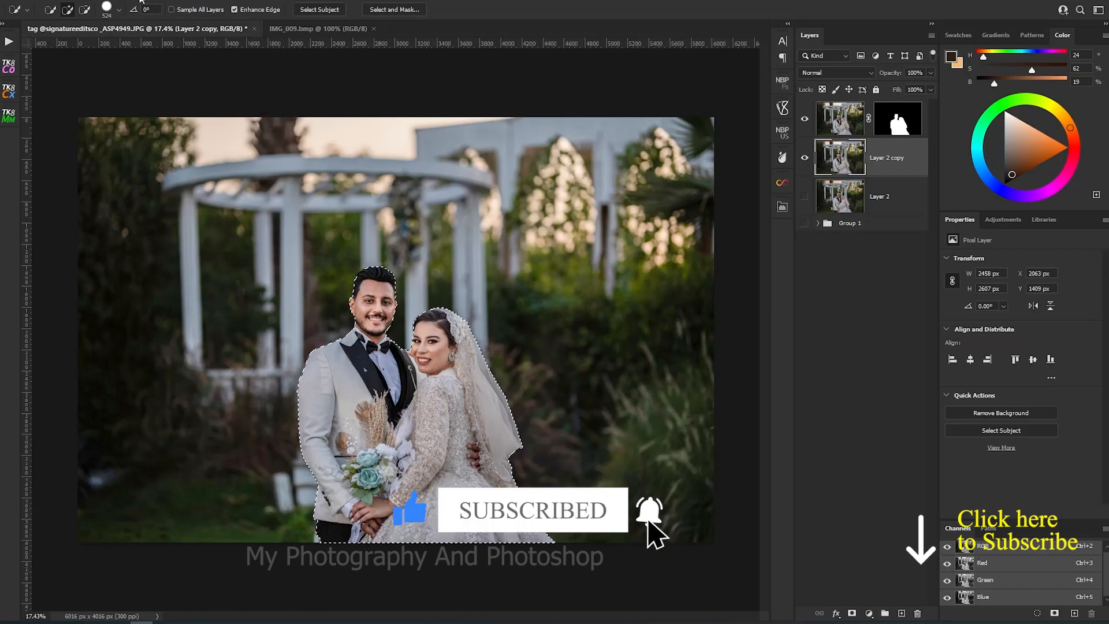
# Expand the couple selection by 30 pixels
pyautogui.click(114, 1)
pyautogui.moveTo(223, 176)
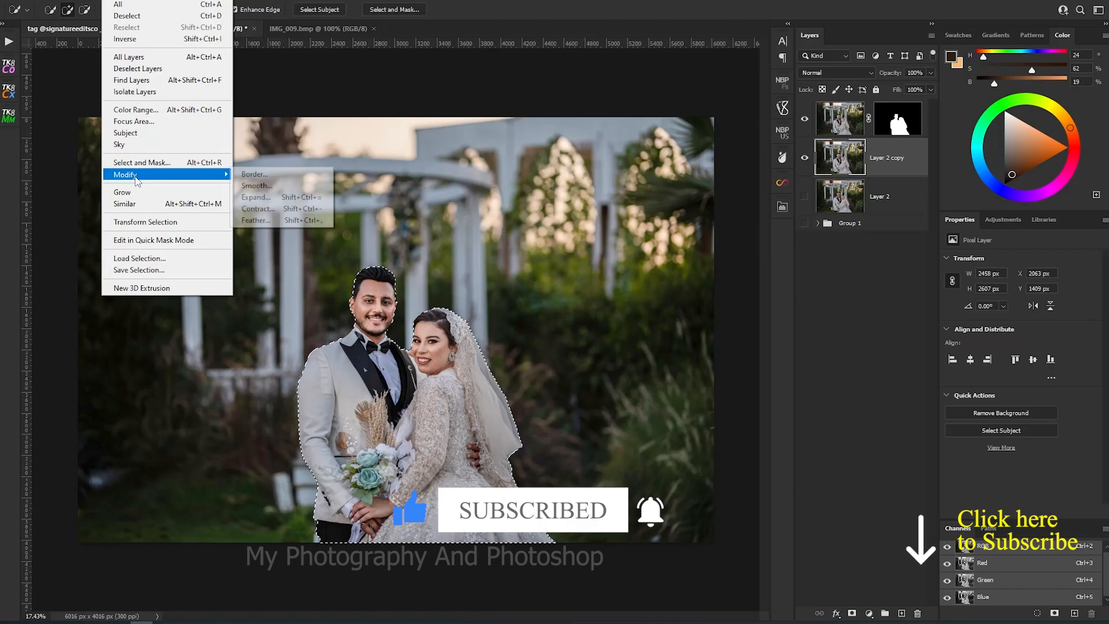
pyautogui.click(296, 198)
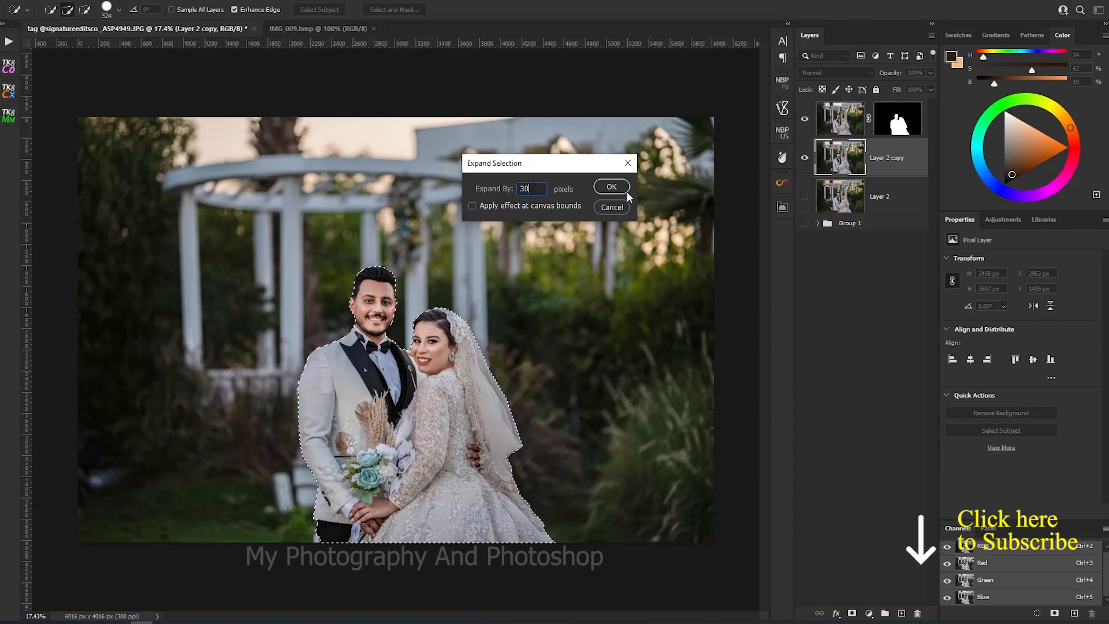
pyautogui.click(612, 187)
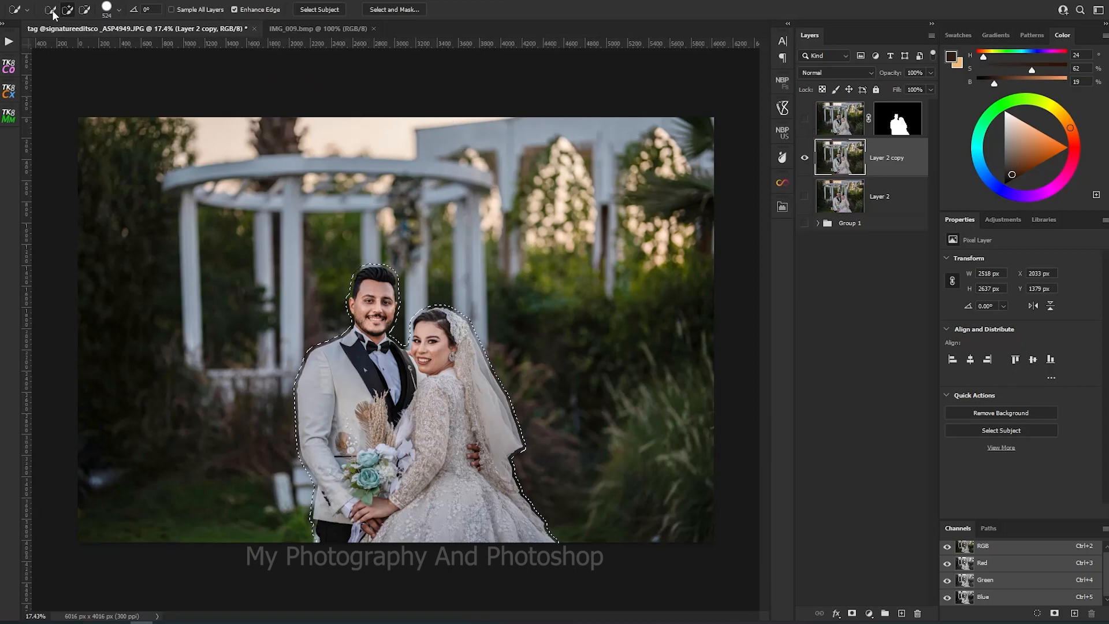
# Fill the expanded selection on the background copy to remove the couple from the scene
pyautogui.click(21, 1)
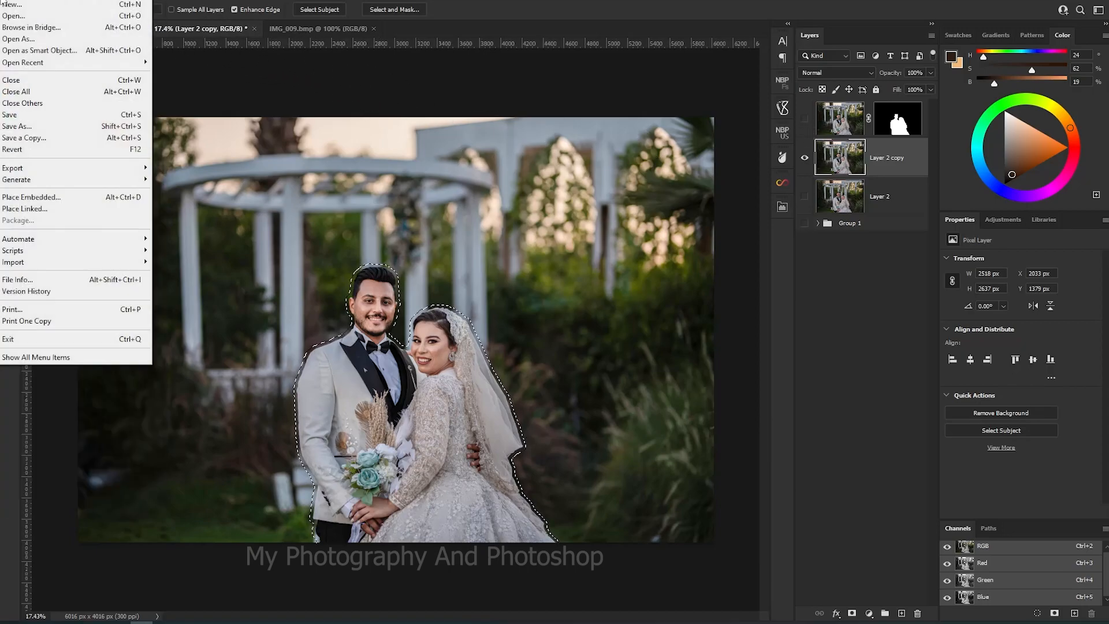
pyautogui.moveTo(44, 1)
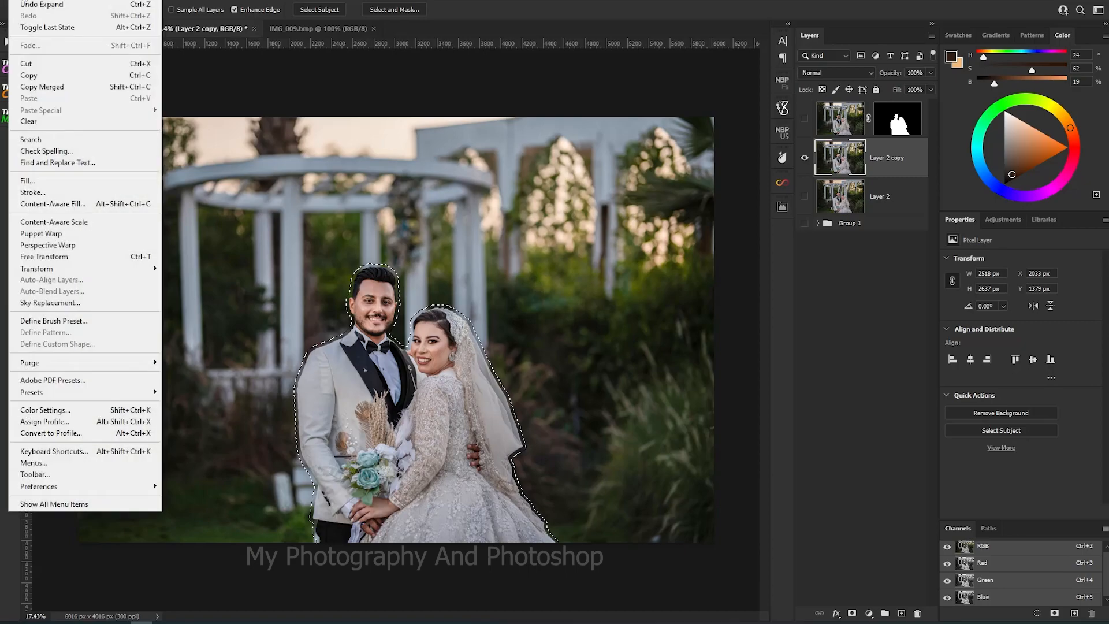
pyautogui.click(51, 179)
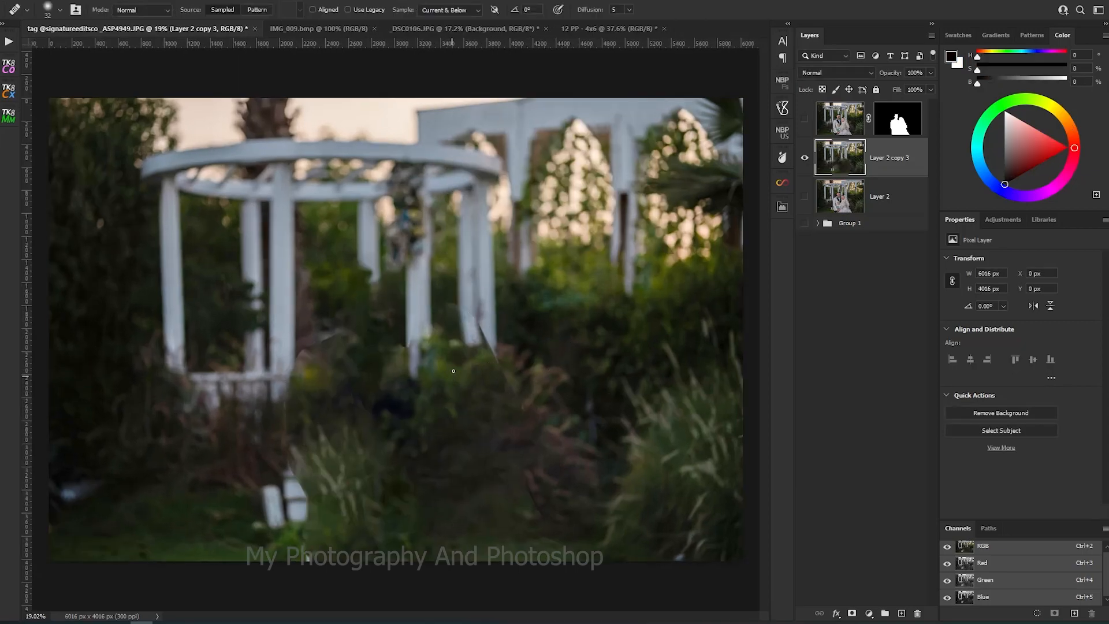
# Heal the leftover veil edge below the gazebo's pillar with the Spot Healing Brush, enlarging the brush to 175 px
pyautogui.moveTo(486, 334)
pyautogui.mouseDown()
pyautogui.moveTo(501, 339)
pyautogui.moveTo(487, 338)
pyautogui.moveTo(492, 348)
pyautogui.mouseUp()
pyautogui.press('j')
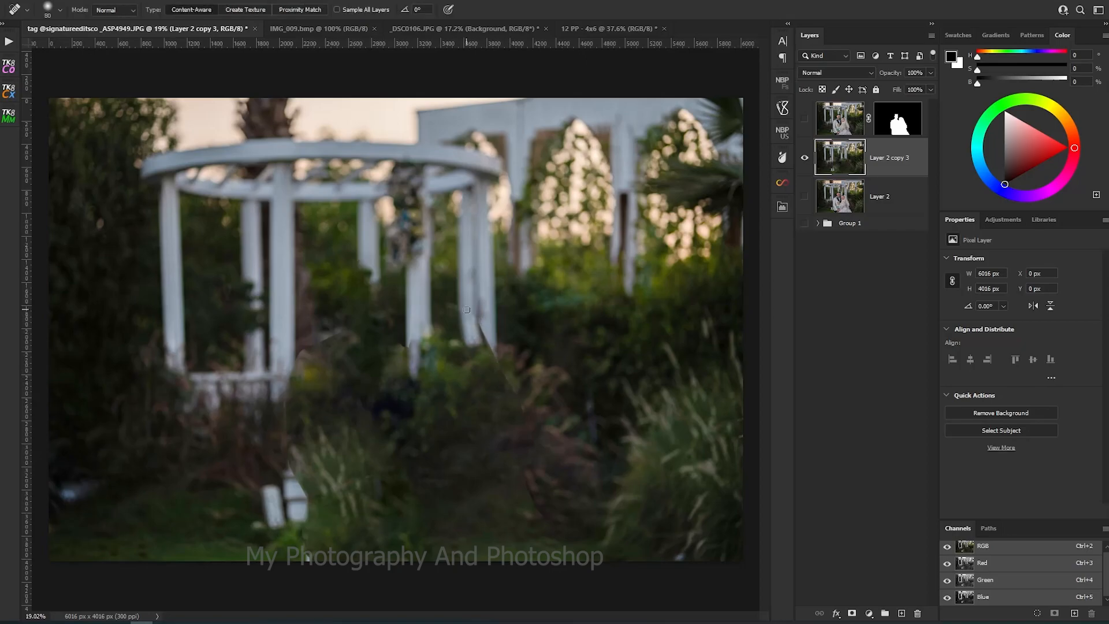
pyautogui.moveTo(480, 322)
pyautogui.mouseDown()
pyautogui.moveTo(500, 362)
pyautogui.moveTo(518, 355)
pyautogui.moveTo(480, 327)
pyautogui.moveTo(545, 504)
pyautogui.mouseUp()
pyautogui.press(']')
pyautogui.press(']')
pyautogui.press(']')
pyautogui.press(']')
pyautogui.press(']')
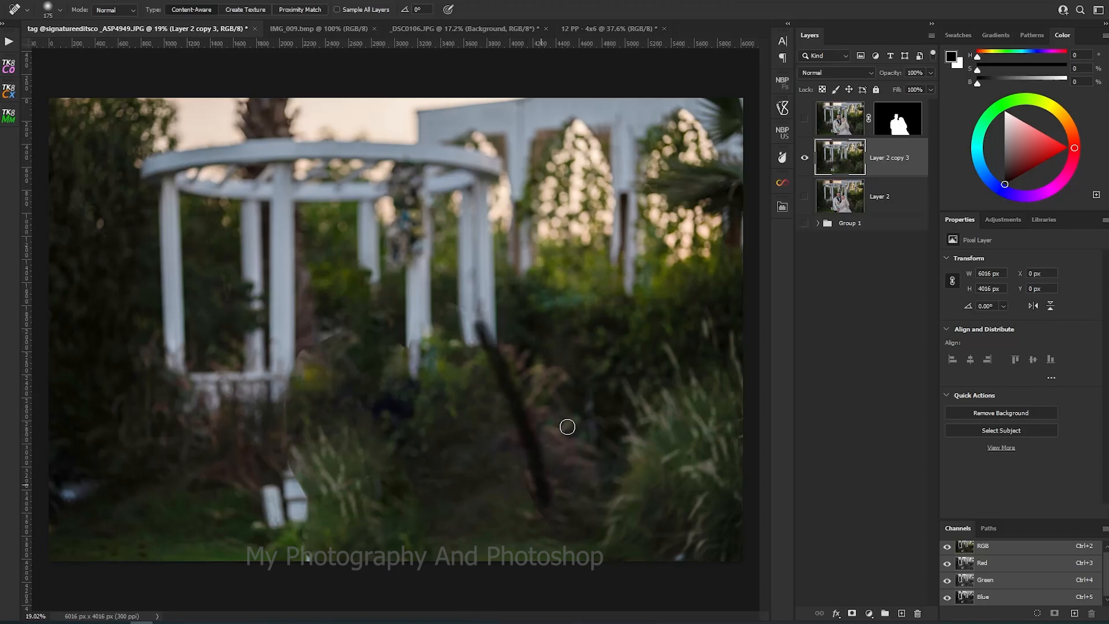
pyautogui.rightClick(558, 409)
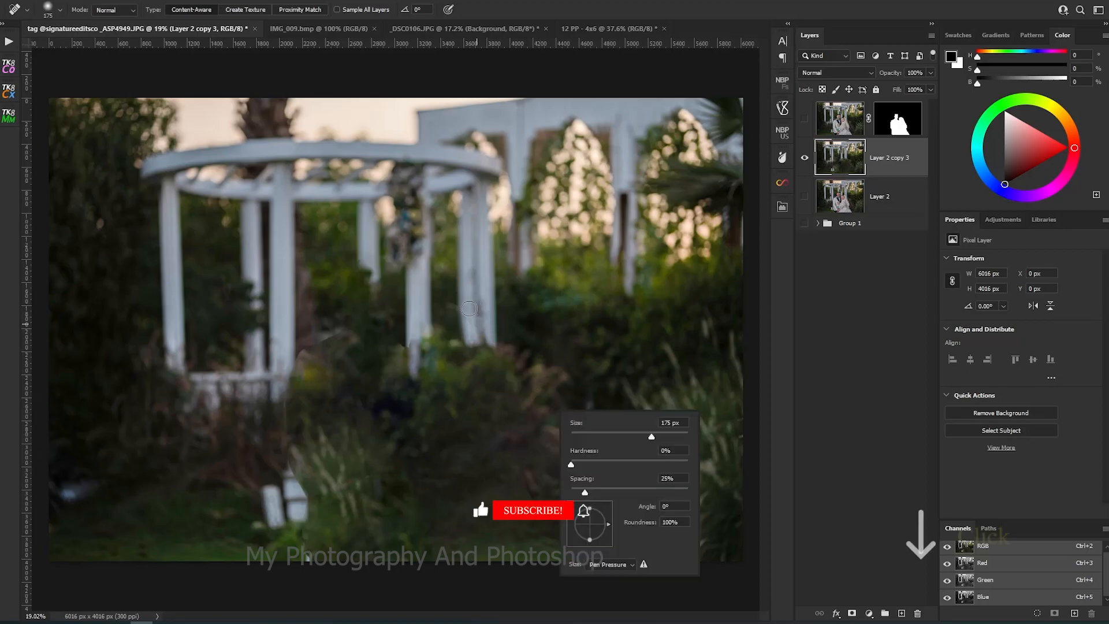
# Heal the remaining outlines of the removed couple around the gazebo pillars, shrubs and grass
pyautogui.moveTo(469, 310); pyautogui.dragTo(454, 303)
pyautogui.moveTo(342, 333)
pyautogui.mouseDown()
pyautogui.moveTo(321, 346)
pyautogui.moveTo(340, 324)
pyautogui.moveTo(308, 348)
pyautogui.moveTo(279, 407)
pyautogui.moveTo(308, 494)
pyautogui.moveTo(306, 569)
pyautogui.mouseUp()
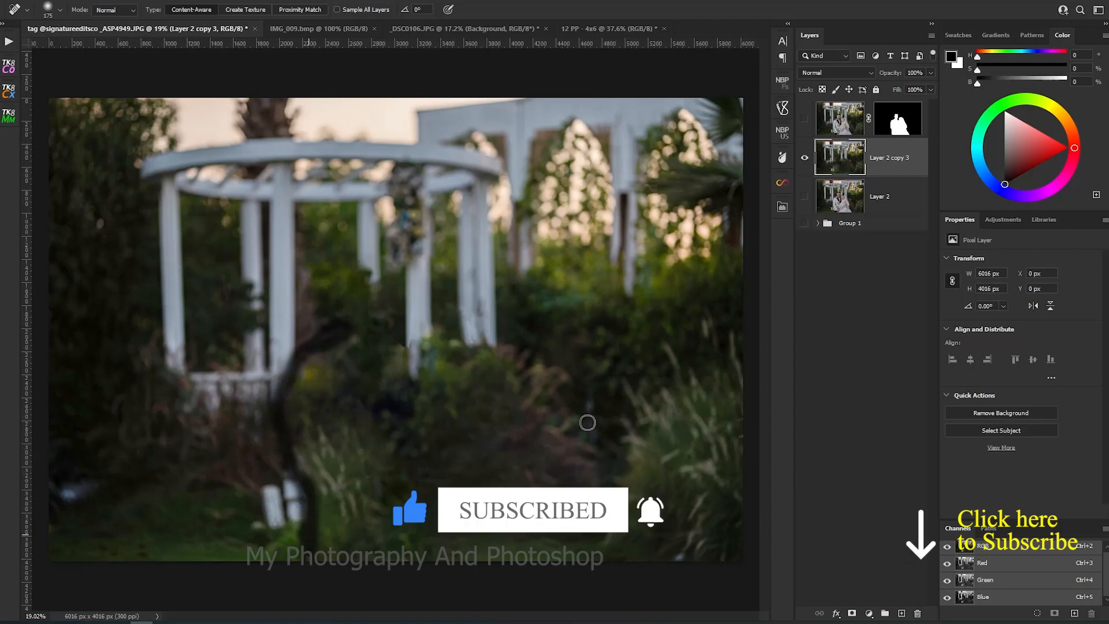
pyautogui.moveTo(463, 379); pyautogui.dragTo(478, 379)
pyautogui.moveTo(452, 306); pyautogui.dragTo(480, 316)
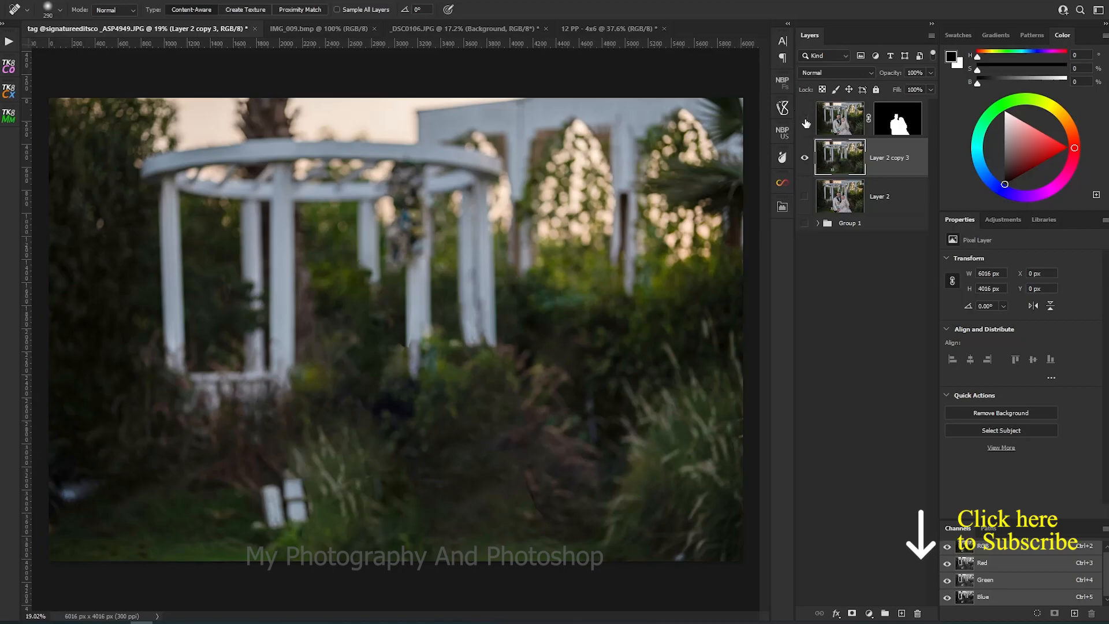
# Show the masked couple layer again and open the Tilt-Shift blur on the cleaned background layer
pyautogui.click(805, 120)
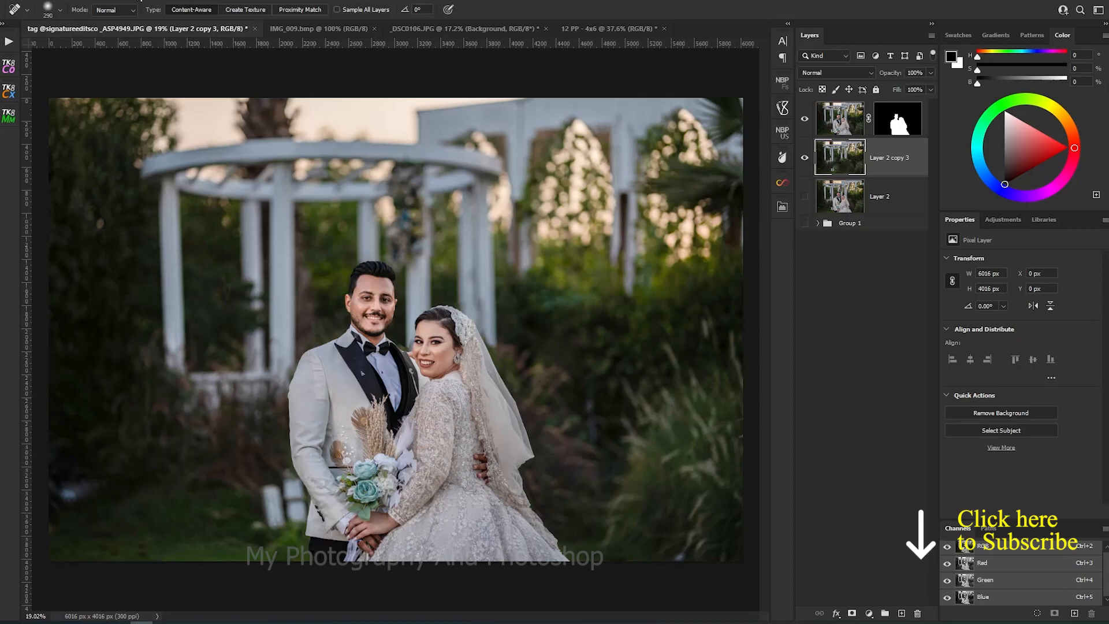
pyautogui.click(140, 1)
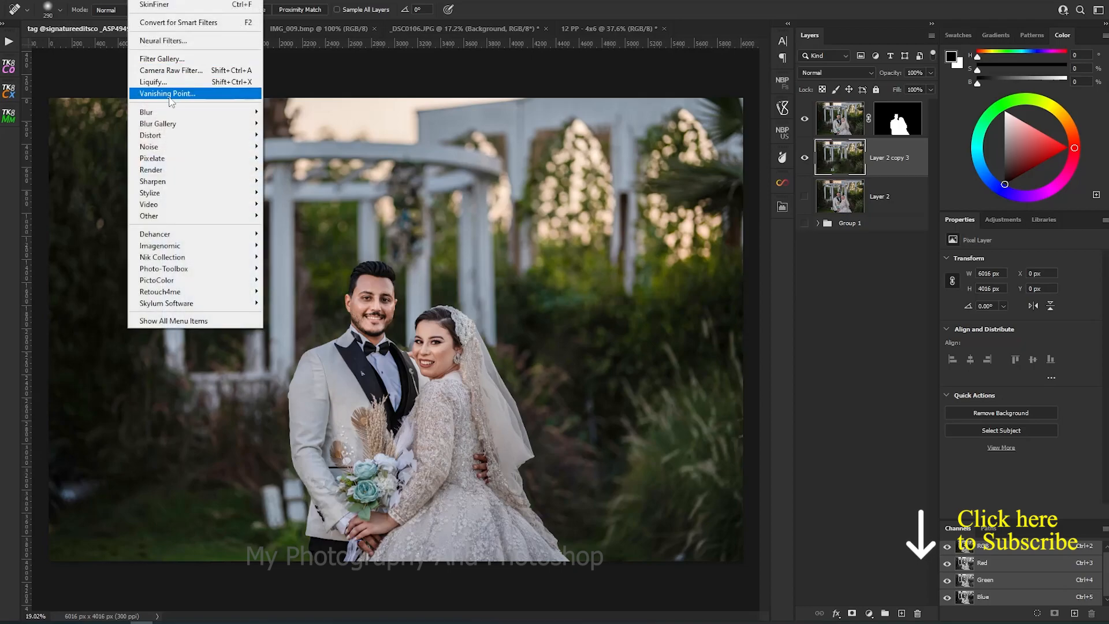
pyautogui.moveTo(168, 112)
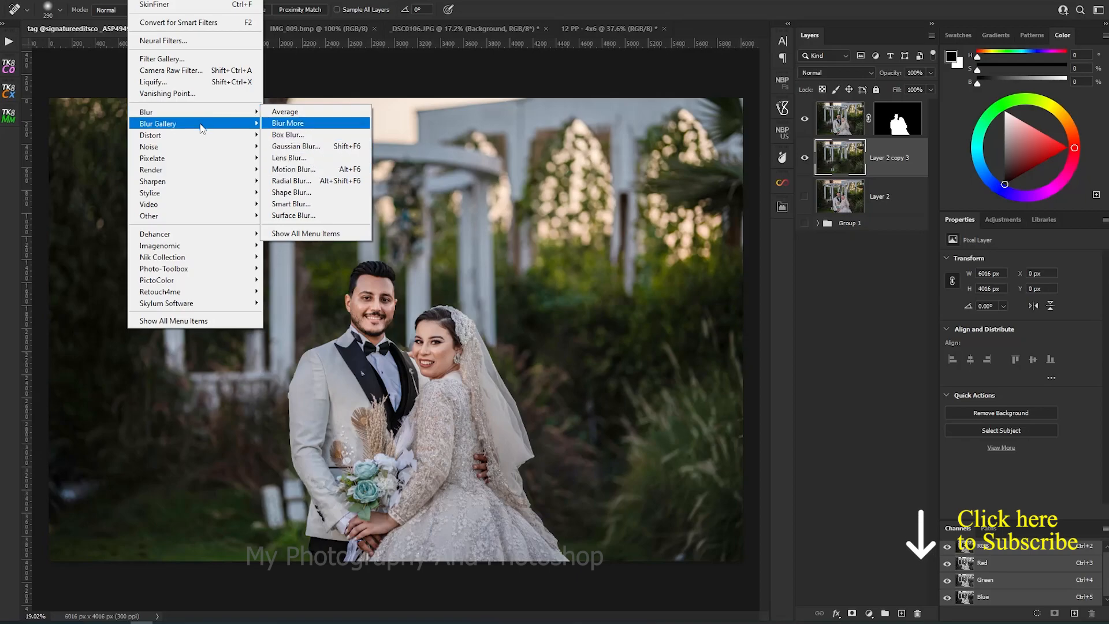
pyautogui.moveTo(202, 123)
pyautogui.click(294, 146)
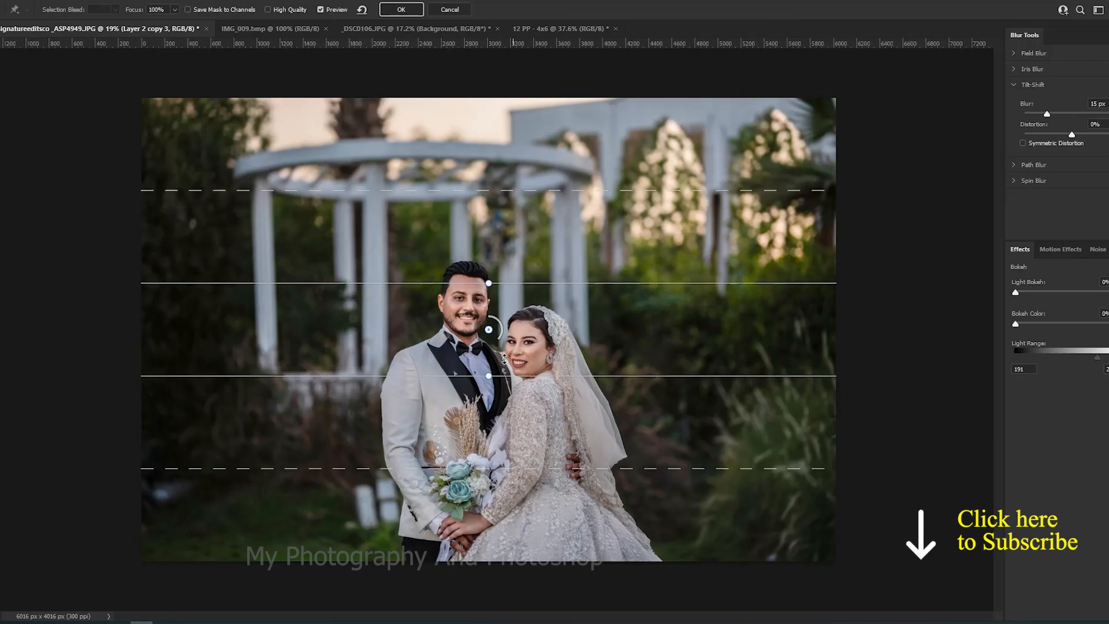
# Move the Tilt-Shift centre below the photo and raise its upper transition line to the groom's head
pyautogui.hotkey('ctrl', '-')
pyautogui.hotkey('ctrl', '-')
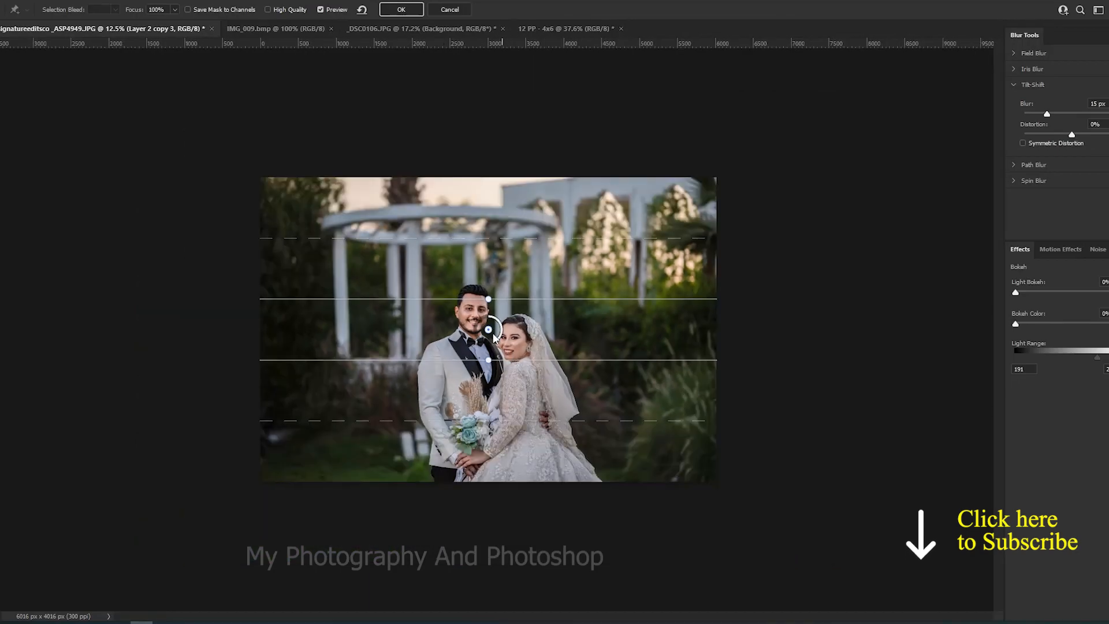
pyautogui.moveTo(488, 330); pyautogui.dragTo(484, 559)
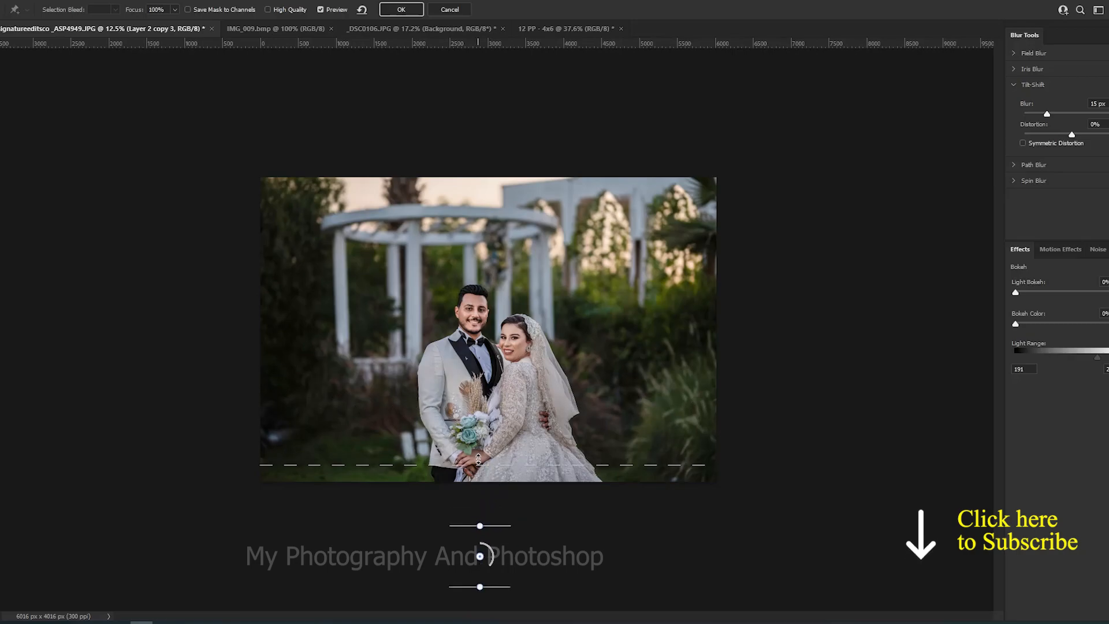
pyautogui.moveTo(479, 464); pyautogui.dragTo(490, 305)
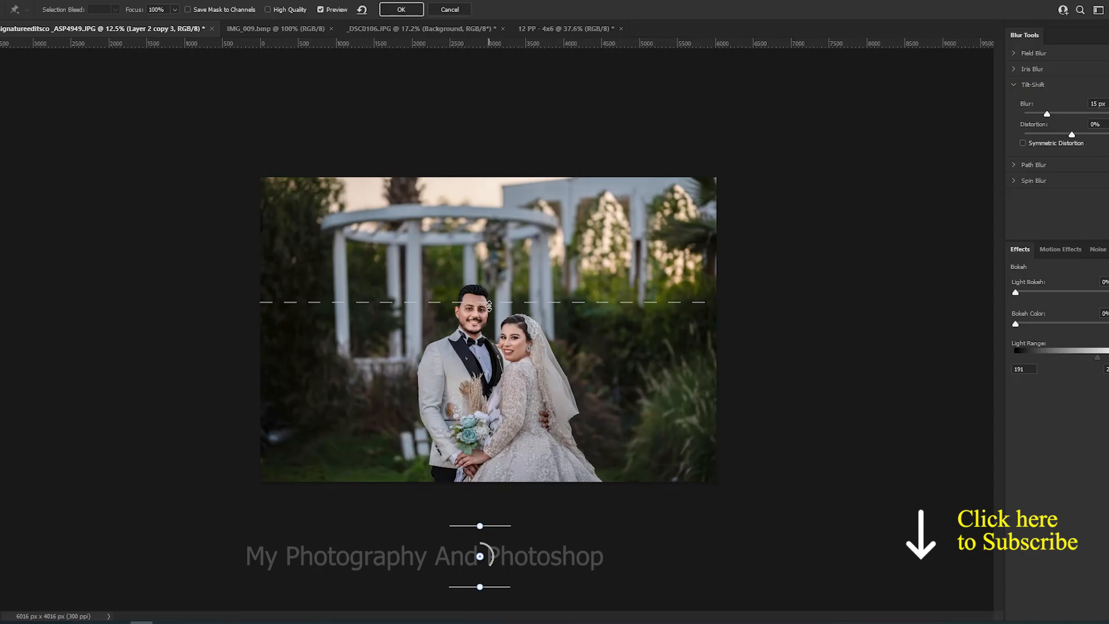
# Set the Tilt-Shift blur to 150 px, lower the transition line to the bride's face level, and apply the blur
pyautogui.moveTo(1047, 114); pyautogui.dragTo(1084, 118)
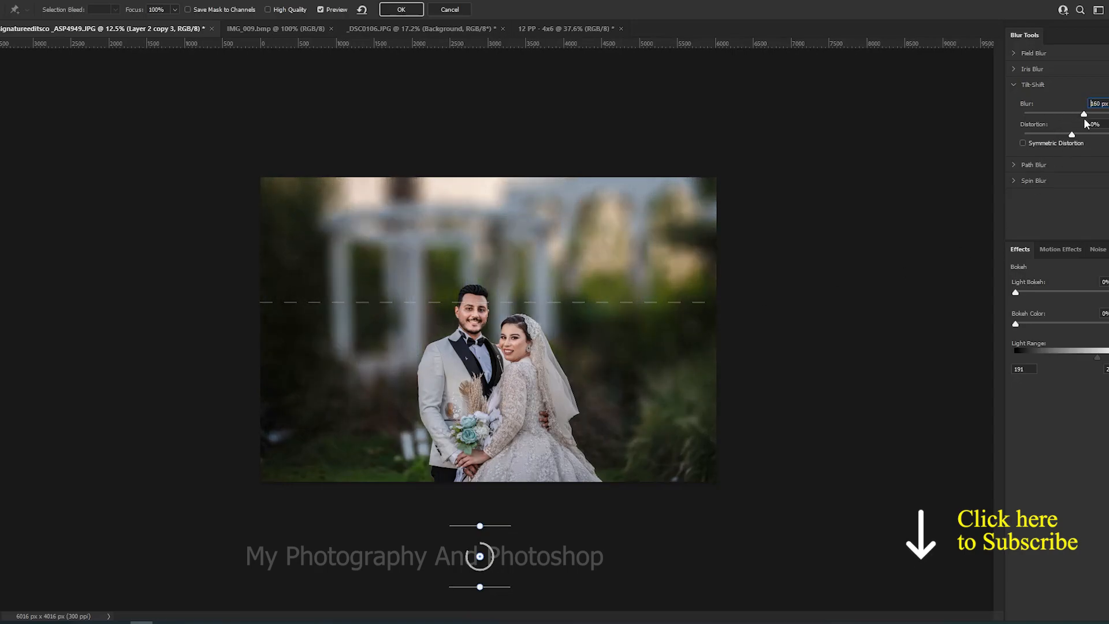
pyautogui.moveTo(603, 302); pyautogui.dragTo(661, 352)
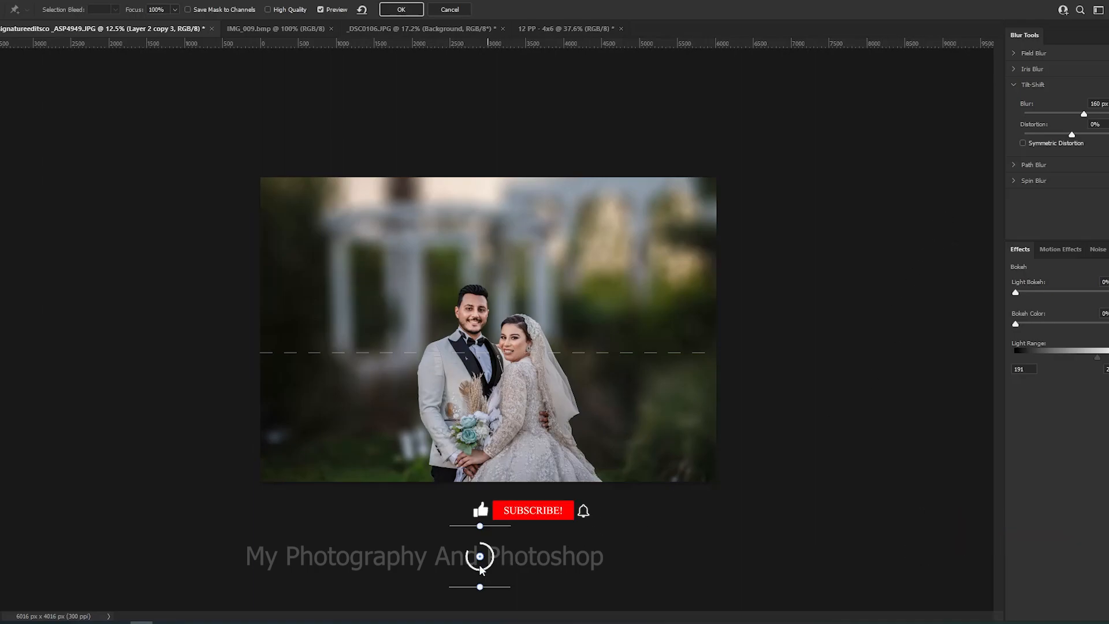
pyautogui.moveTo(480, 556); pyautogui.dragTo(516, 534)
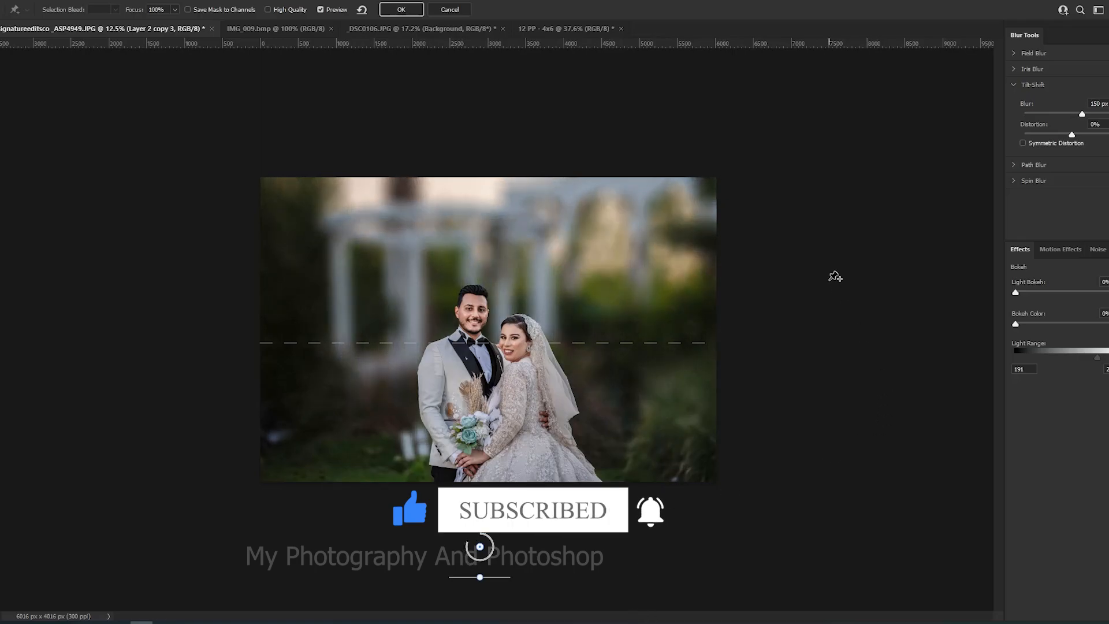
pyautogui.click(401, 9)
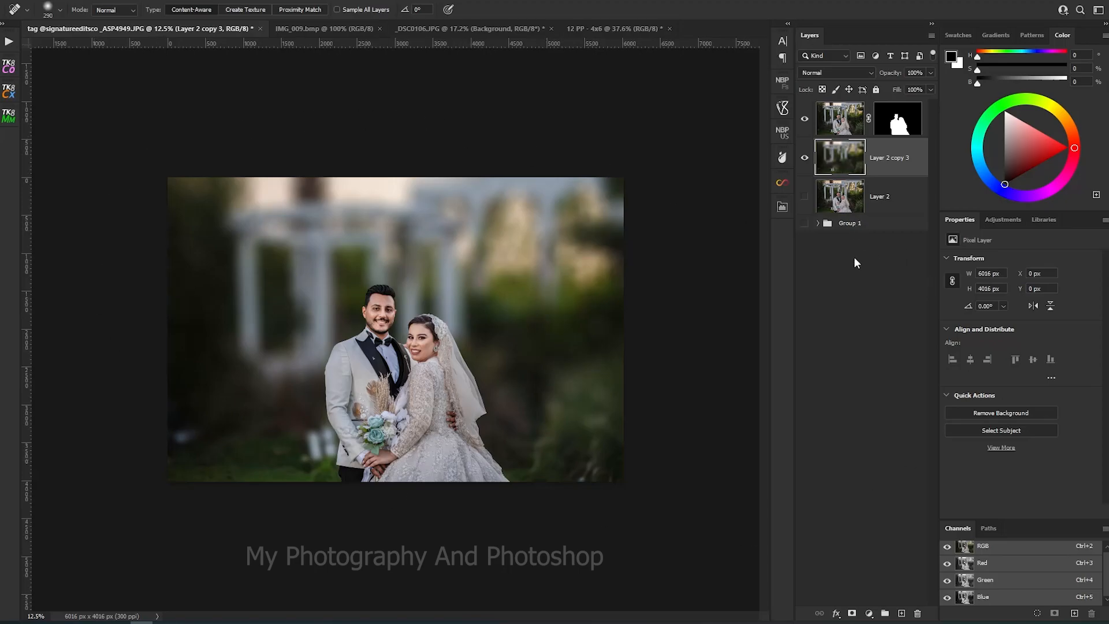
# Stamp the visible layers into a new layer at the top of the stack and group all layers beneath it as Group 2
pyautogui.hotkey('ctrl', 'shift', 'alt', 'e')
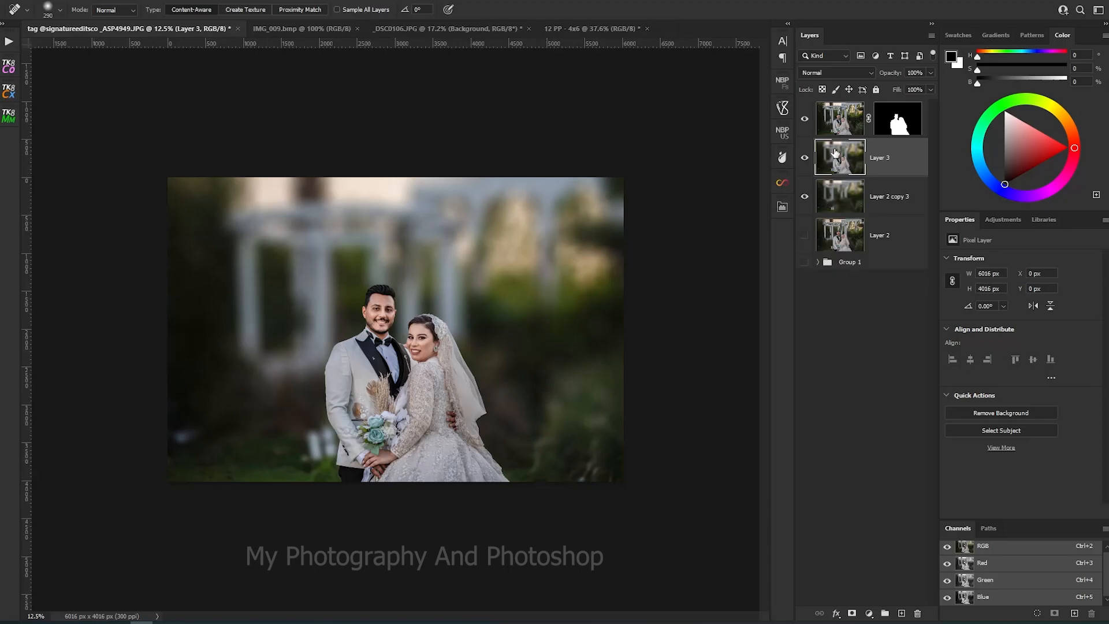
pyautogui.moveTo(846, 89); pyautogui.dragTo(852, 74)
pyautogui.moveTo(844, 161); pyautogui.dragTo(844, 107)
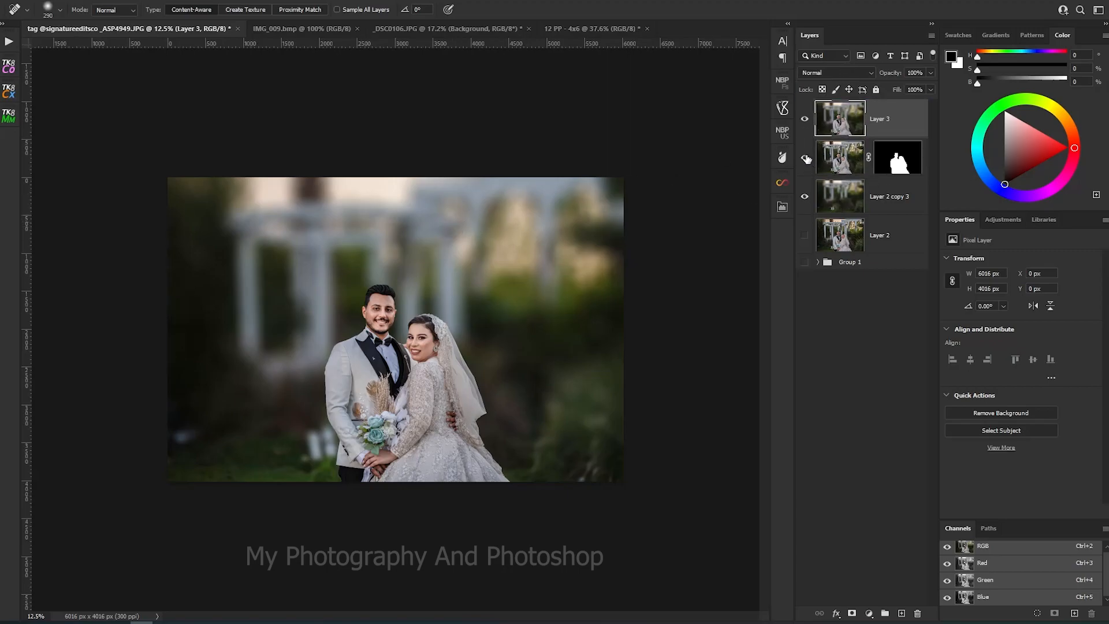
pyautogui.click(865, 281)
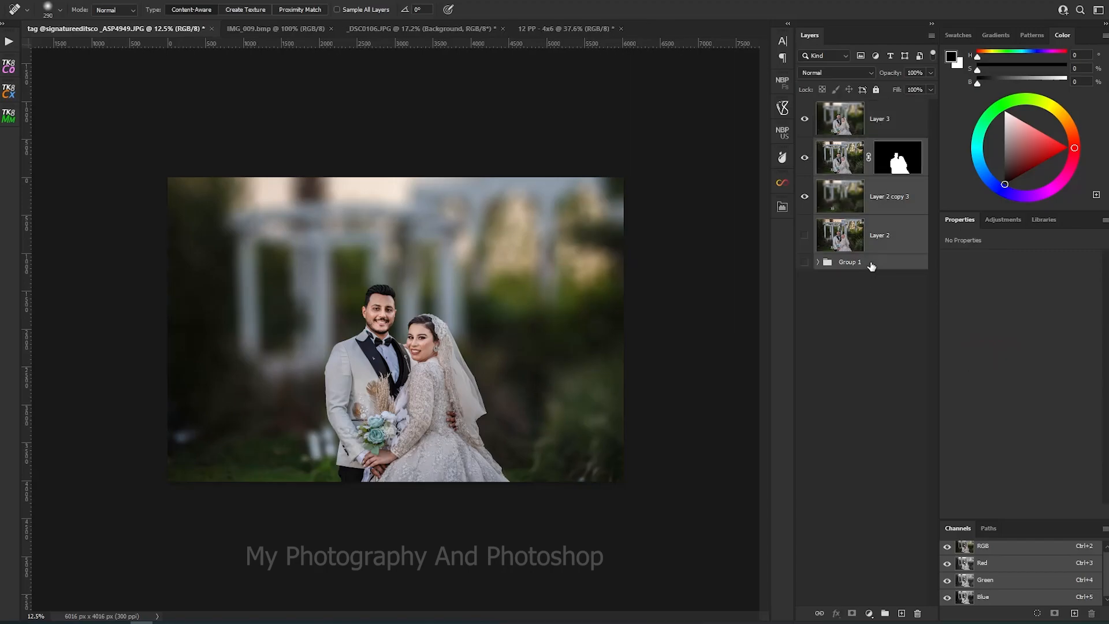
pyautogui.hotkey('ctrl', 'g')
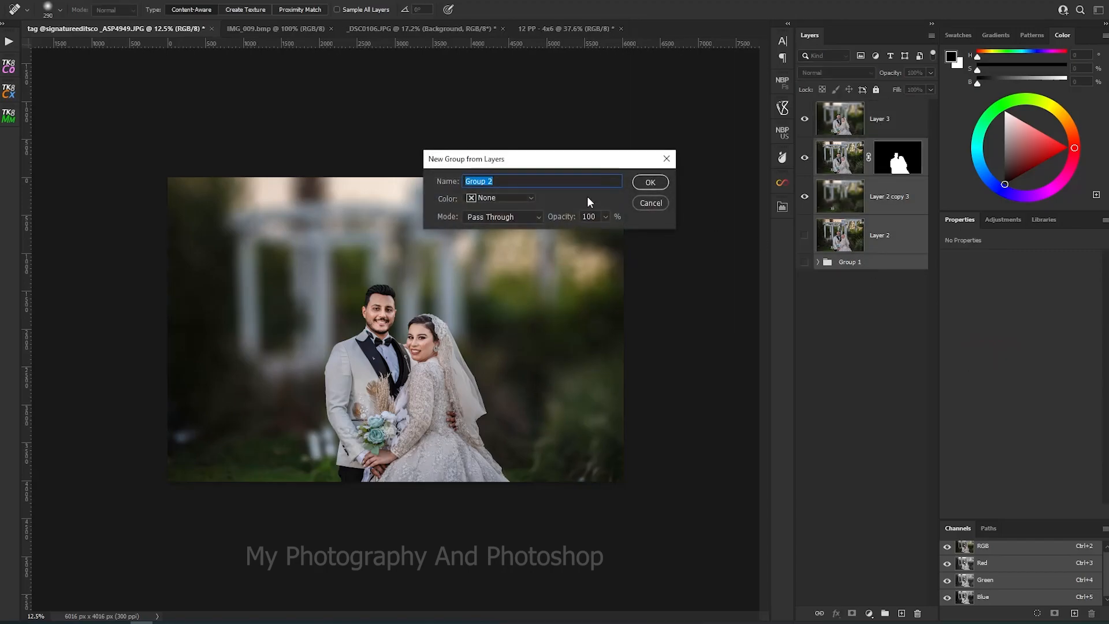
pyautogui.click(642, 184)
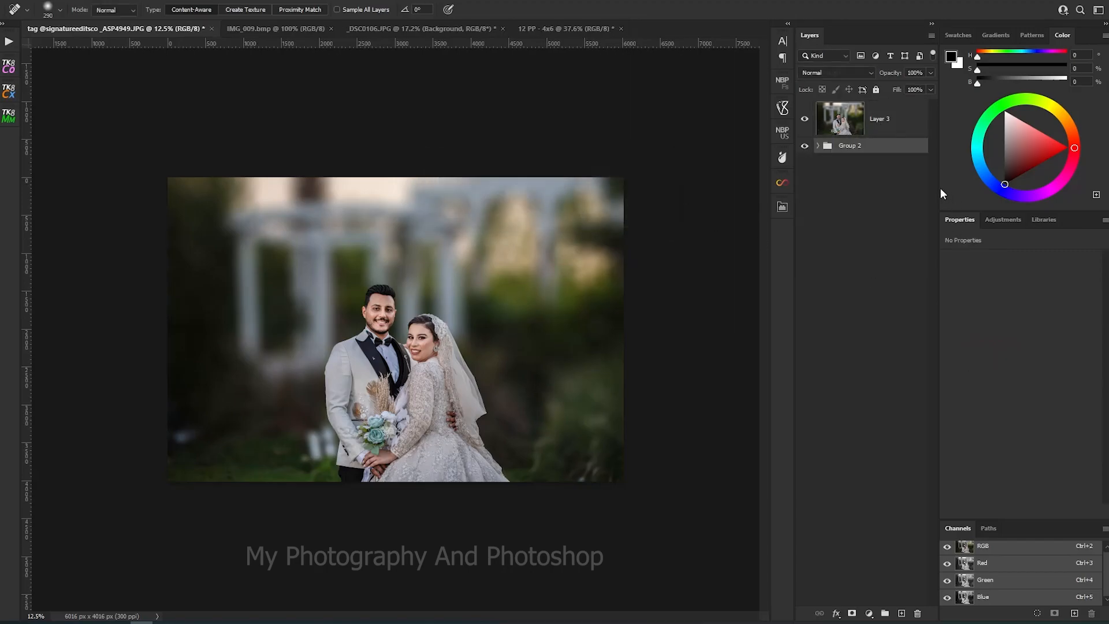
# Duplicate Layer 3 and open the copy in the Nik Collection's Color Efex Pro 5 filter
pyautogui.click(850, 123)
pyautogui.hotkey('ctrl', 'j')
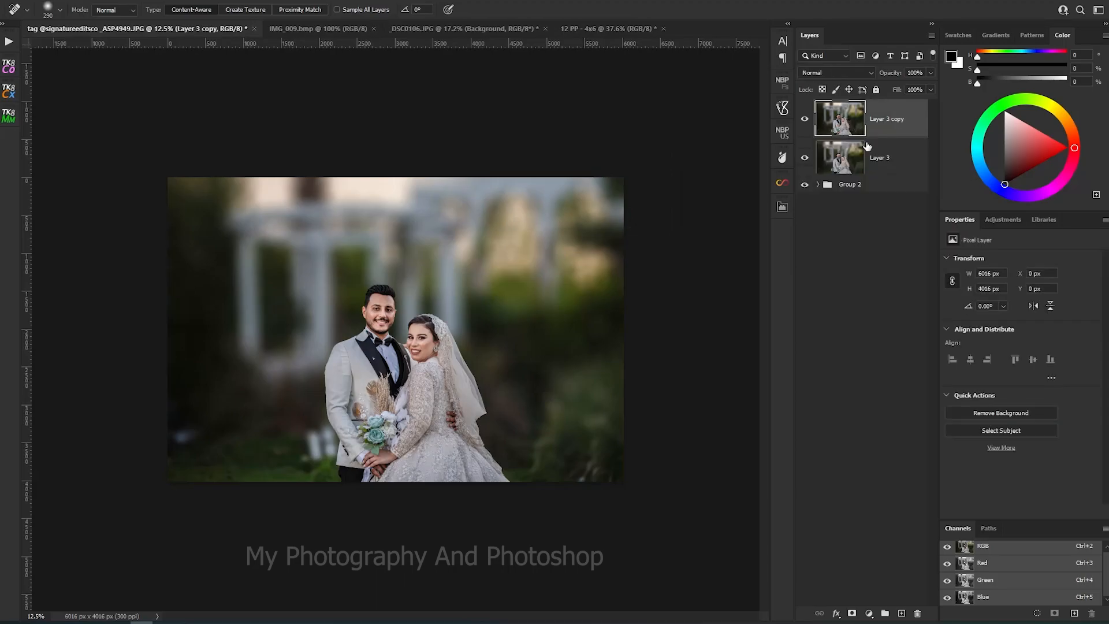
pyautogui.click(143, 0)
pyautogui.moveTo(179, 281)
pyautogui.moveTo(176, 257)
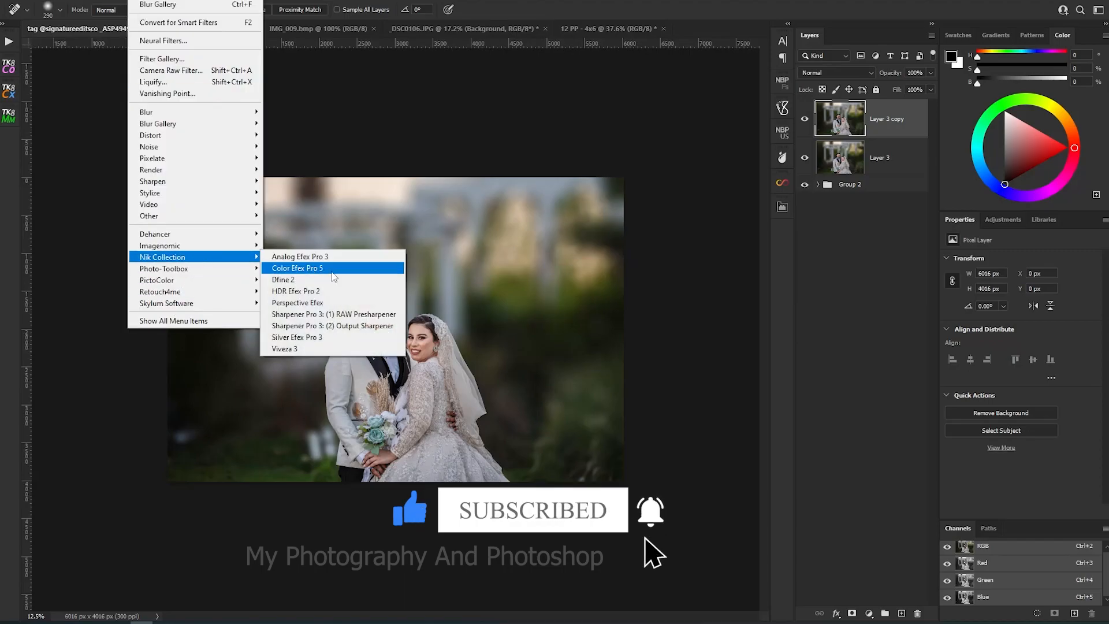
pyautogui.click(345, 269)
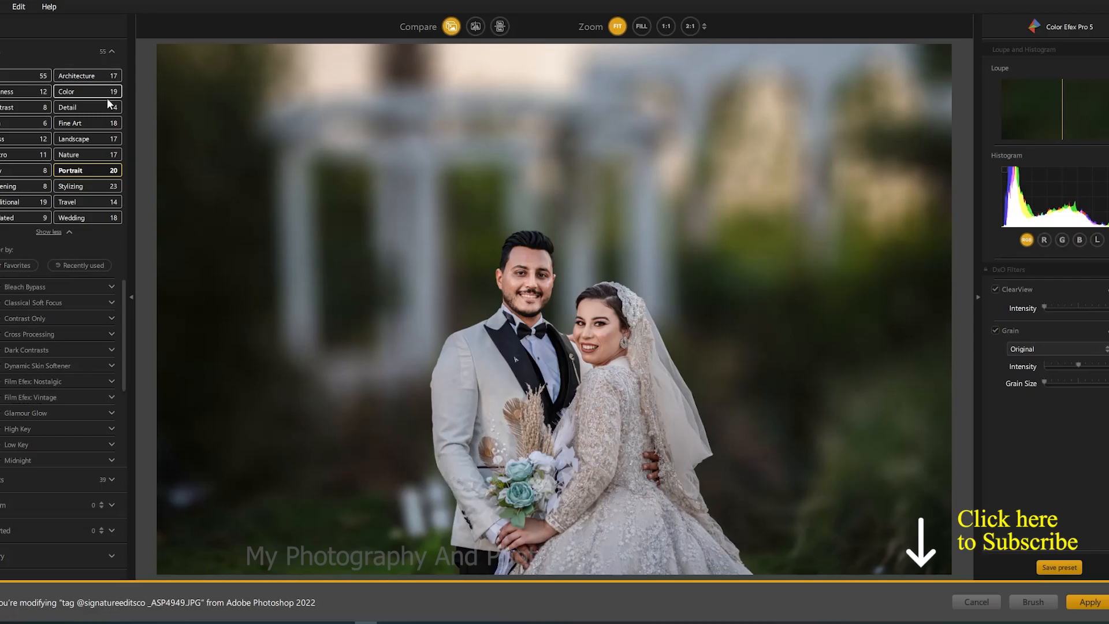
# Load the Clarity Bump preset onto the photo, accepting replacement of the current parameters
pyautogui.click(89, 140)
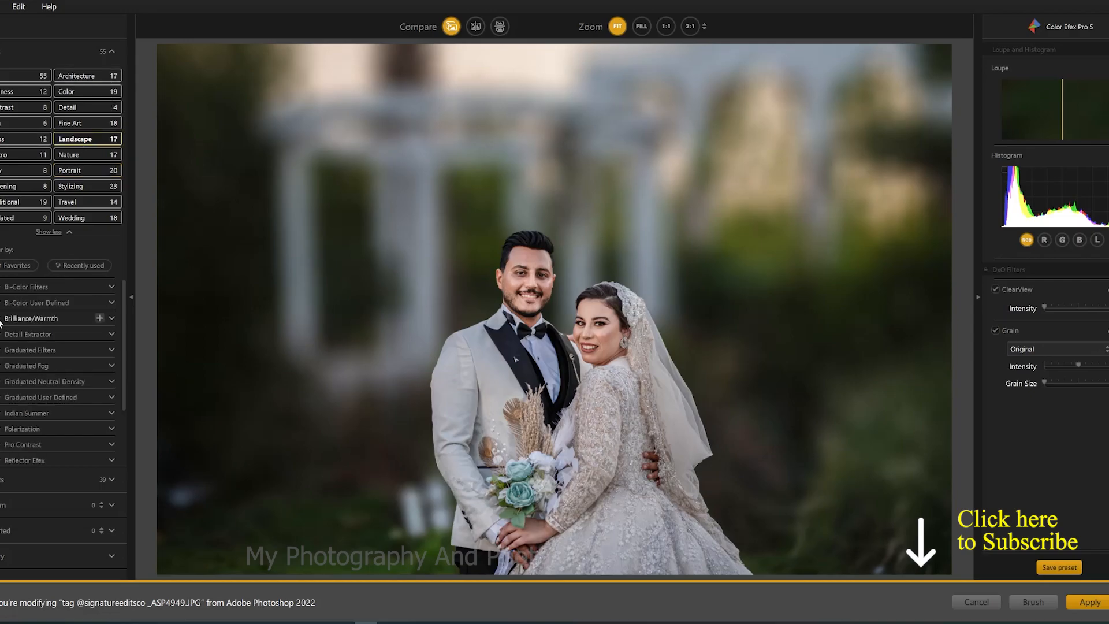
pyautogui.click(110, 479)
pyautogui.scroll(-4, 68, 259)
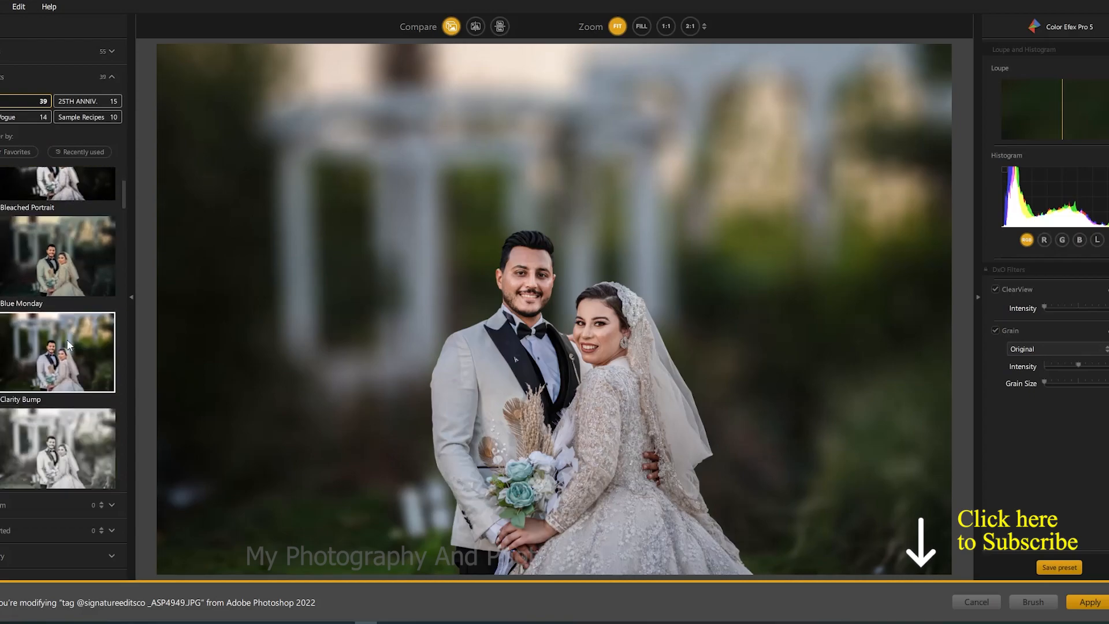
pyautogui.click(61, 273)
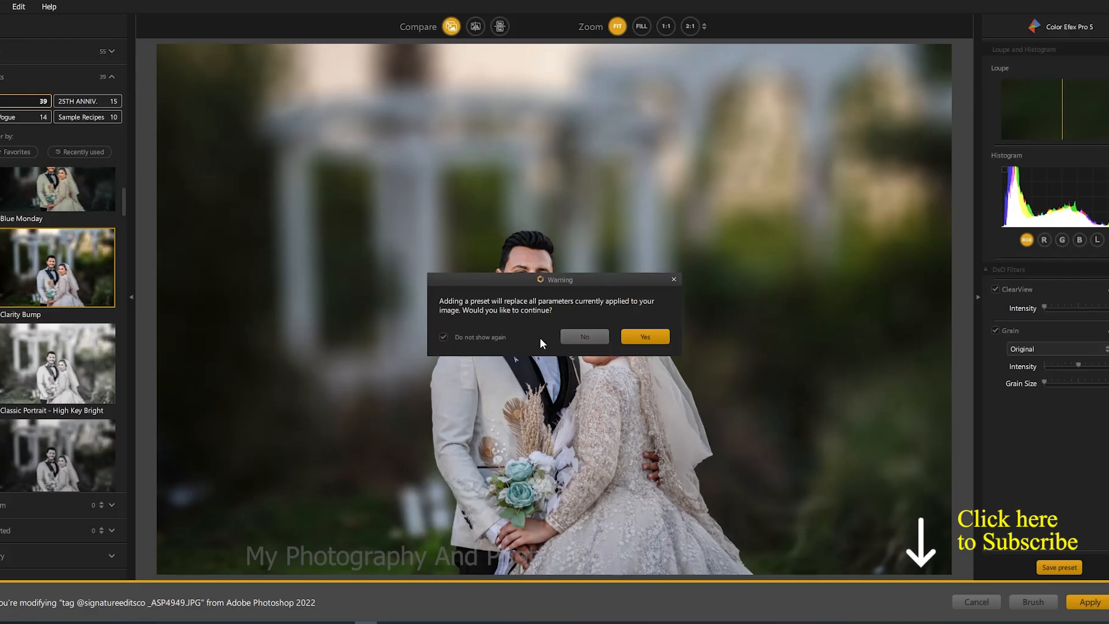
pyautogui.click(643, 337)
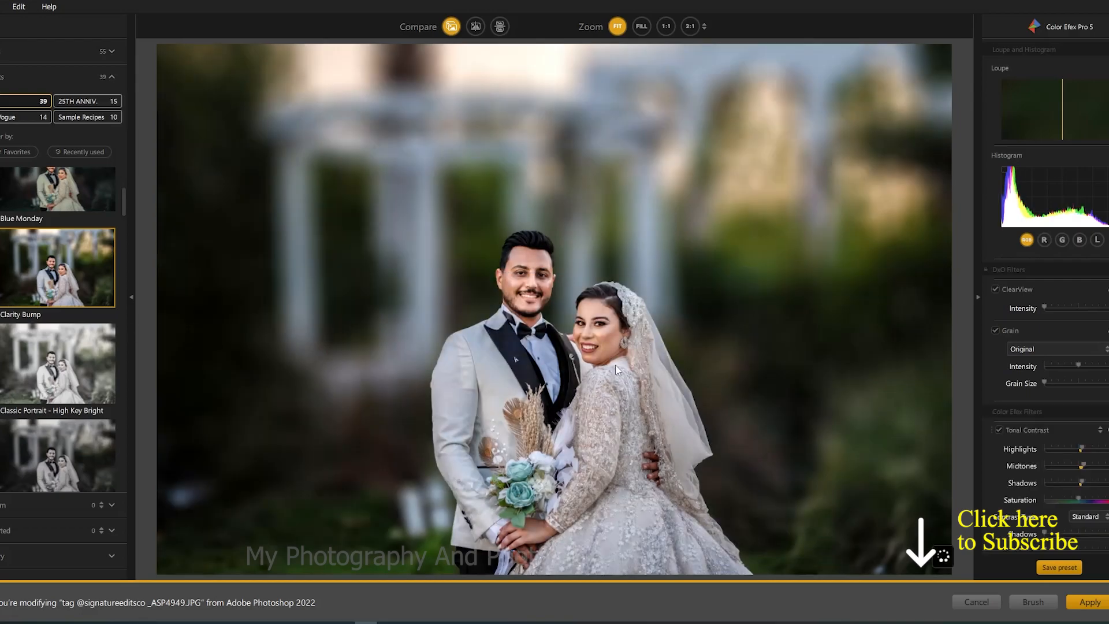
# Compare the Clarity Bump effect with the original photo in the single, split and stacked before-and-after views
pyautogui.scroll(-1, 660, 337)
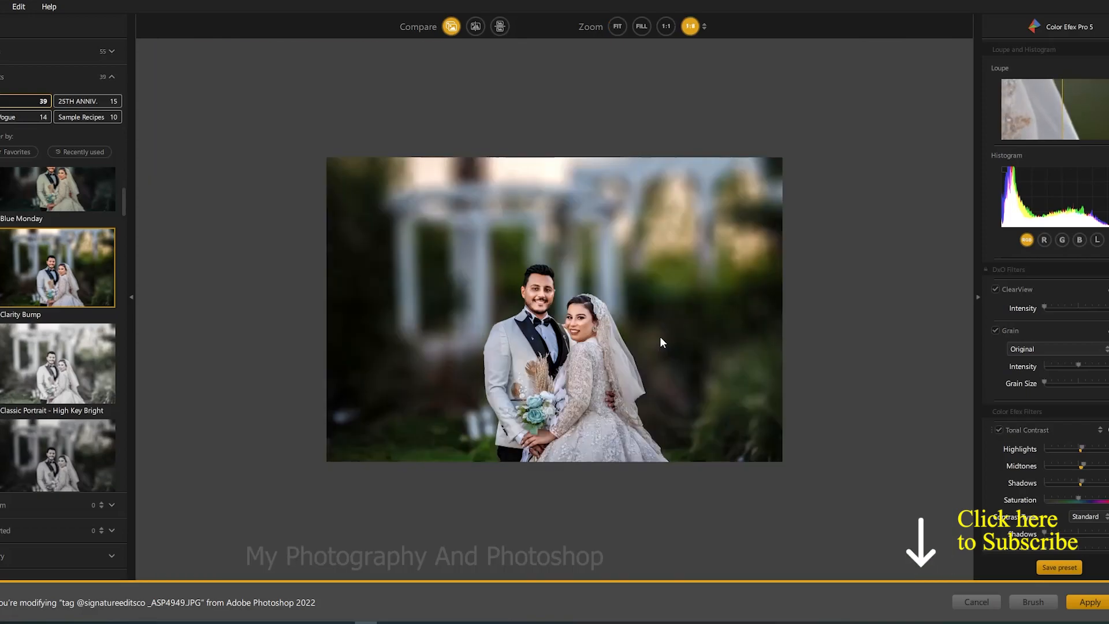
pyautogui.click(474, 28)
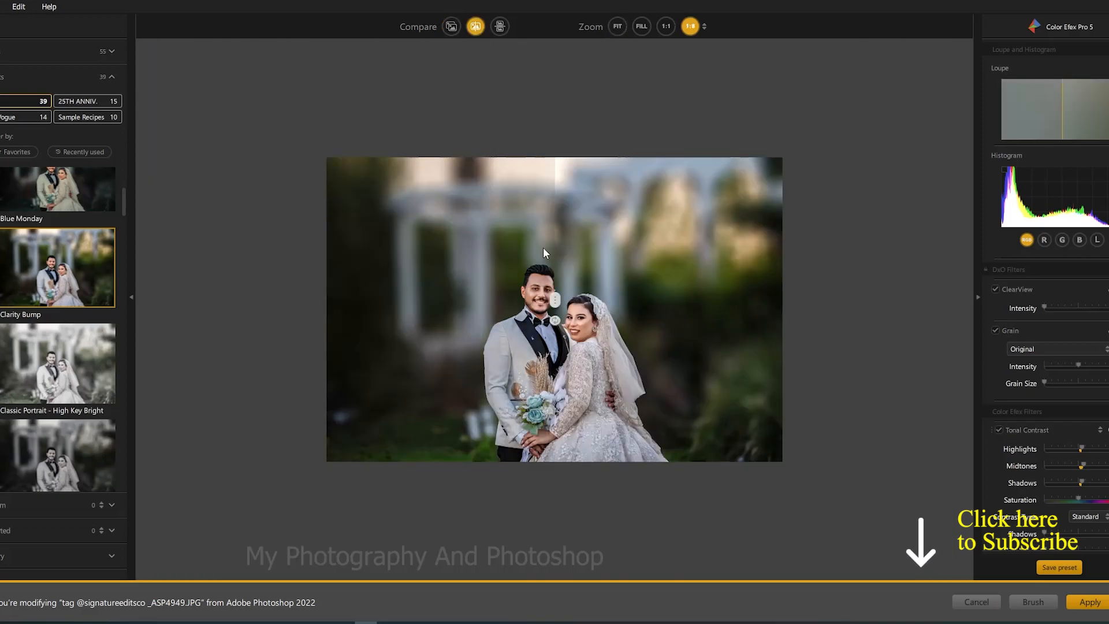
pyautogui.click(450, 28)
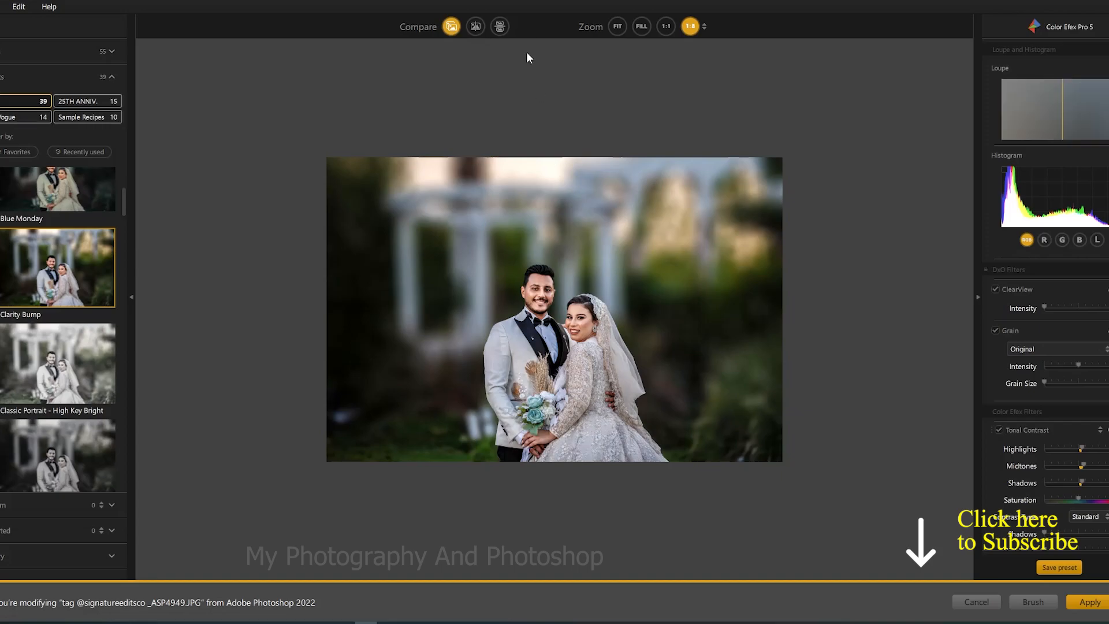
pyautogui.click(500, 26)
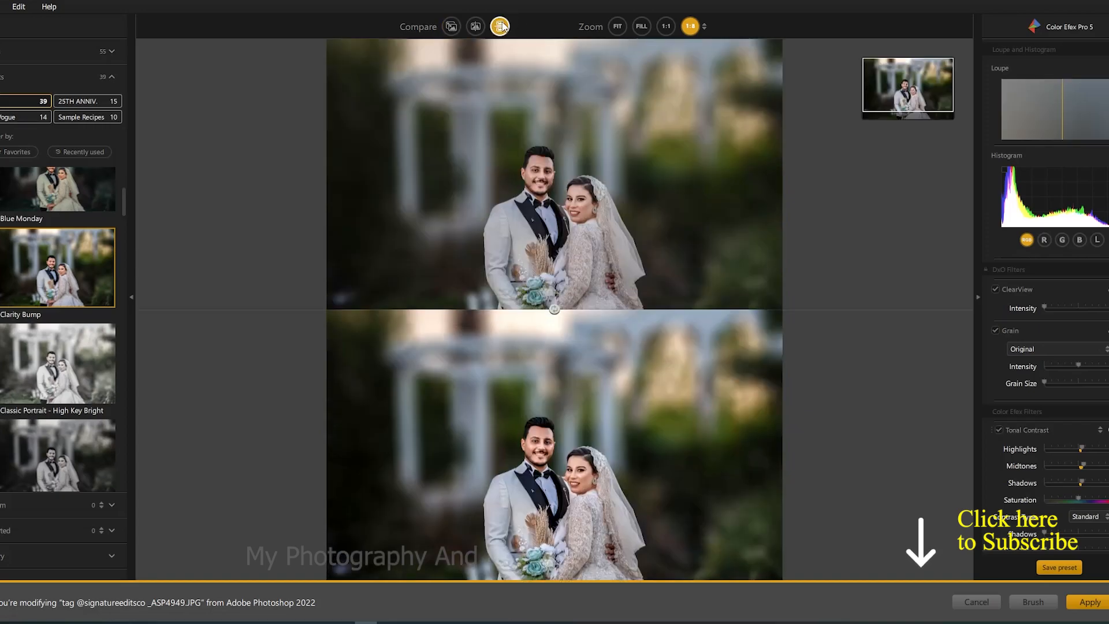
pyautogui.click(616, 27)
pyautogui.click(475, 27)
pyautogui.moveTo(555, 300); pyautogui.dragTo(713, 269)
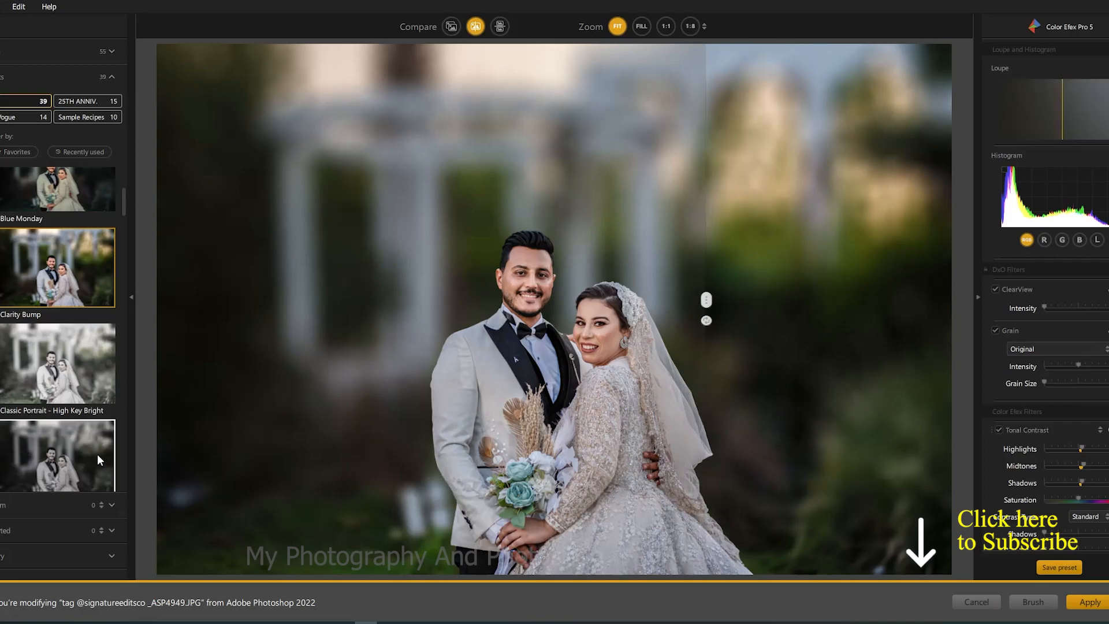
# Browse the remaining Color Efex presets, check the effect across the split line, and apply Clarity Bump to the photo
pyautogui.scroll(-4, 96, 453)
pyautogui.scroll(-8, 80, 414)
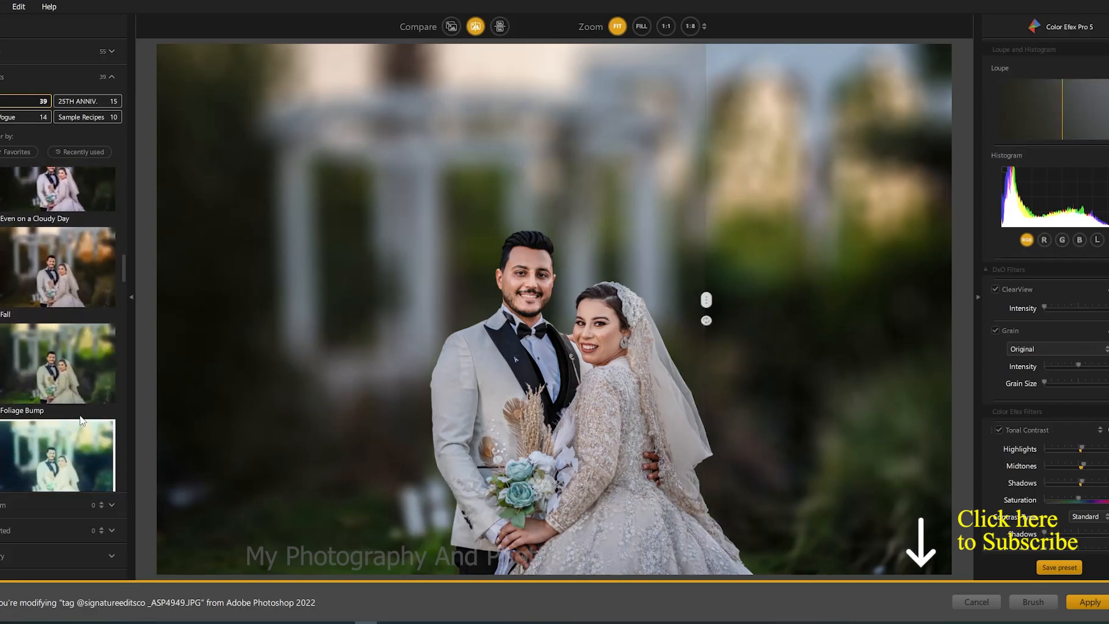
pyautogui.scroll(-10, 80, 415)
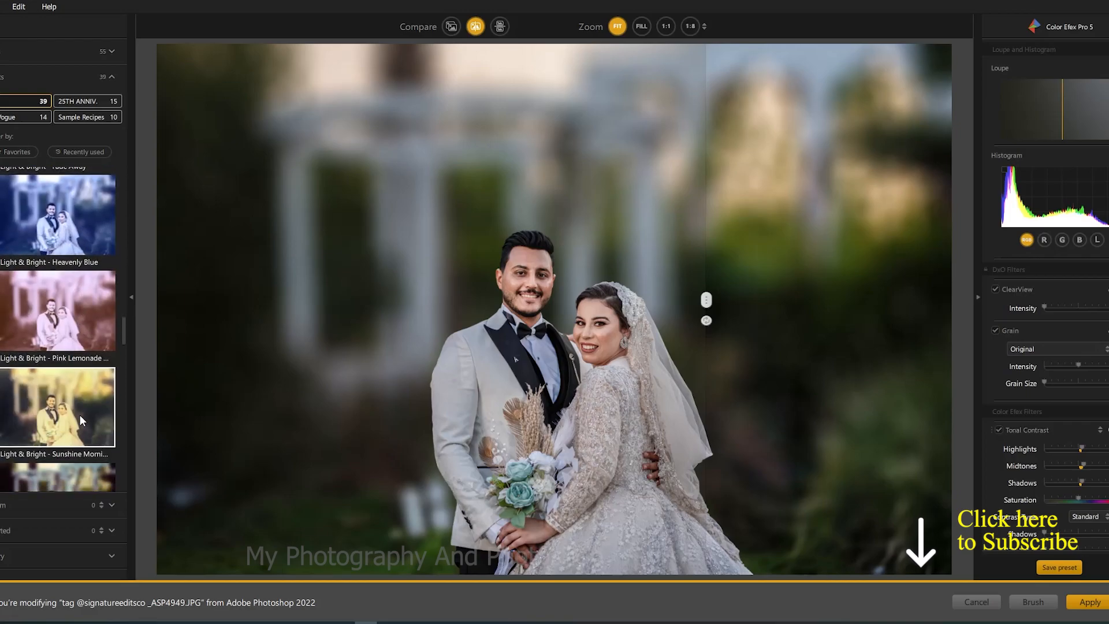
pyautogui.scroll(-8, 80, 415)
pyautogui.scroll(-10, 80, 415)
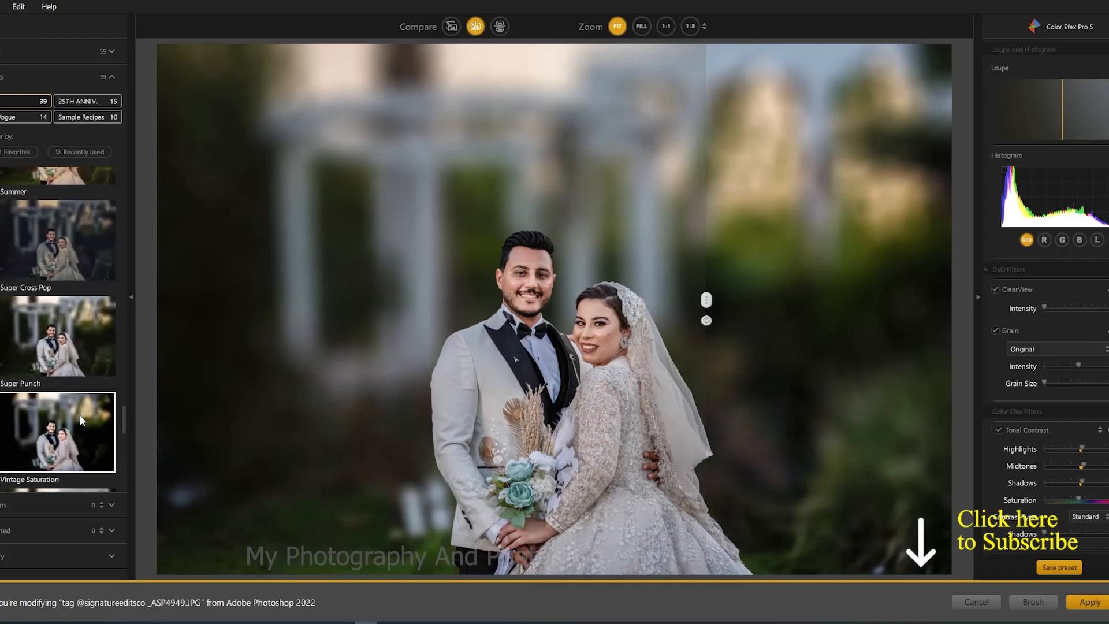
pyautogui.scroll(-8, 80, 415)
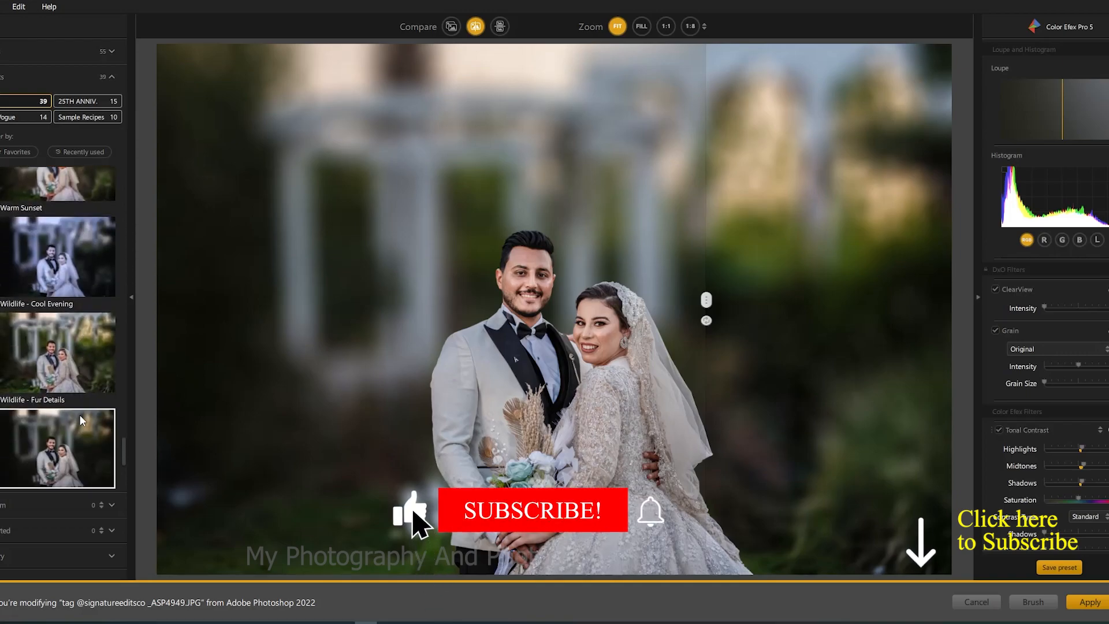
pyautogui.scroll(-2, 79, 415)
pyautogui.moveTo(706, 300); pyautogui.dragTo(924, 304)
pyautogui.click(1090, 602)
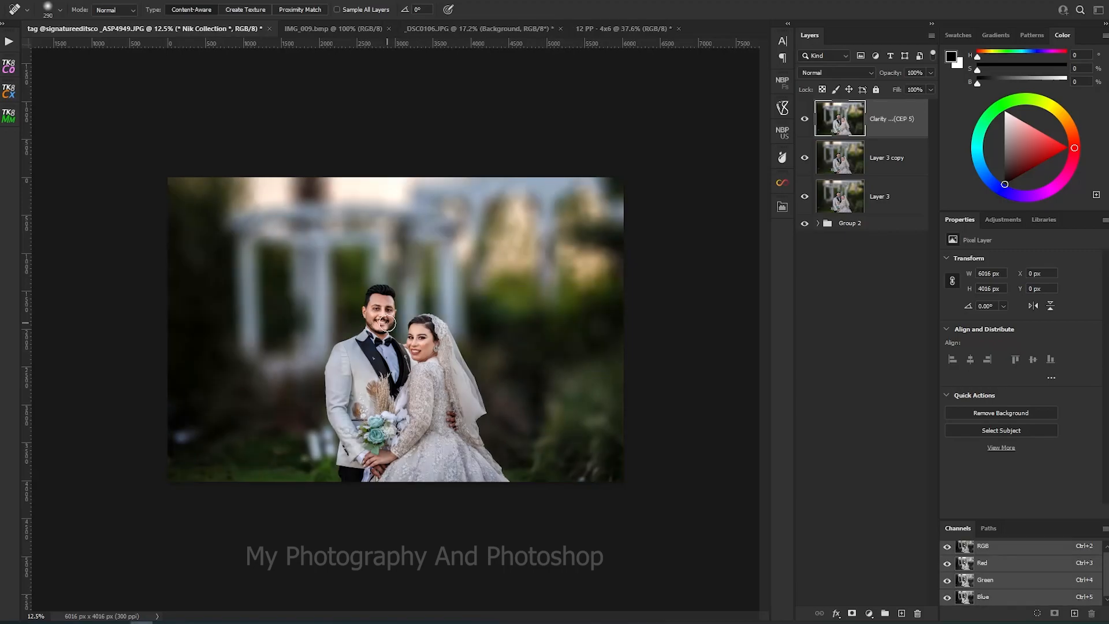
# Toggle the Clarity Bump layer's visibility to compare the couple and background with and without the effect
pyautogui.scroll(2, 370, 317)
pyautogui.scroll(6, 370, 316)
pyautogui.scroll(-5, 558, 276)
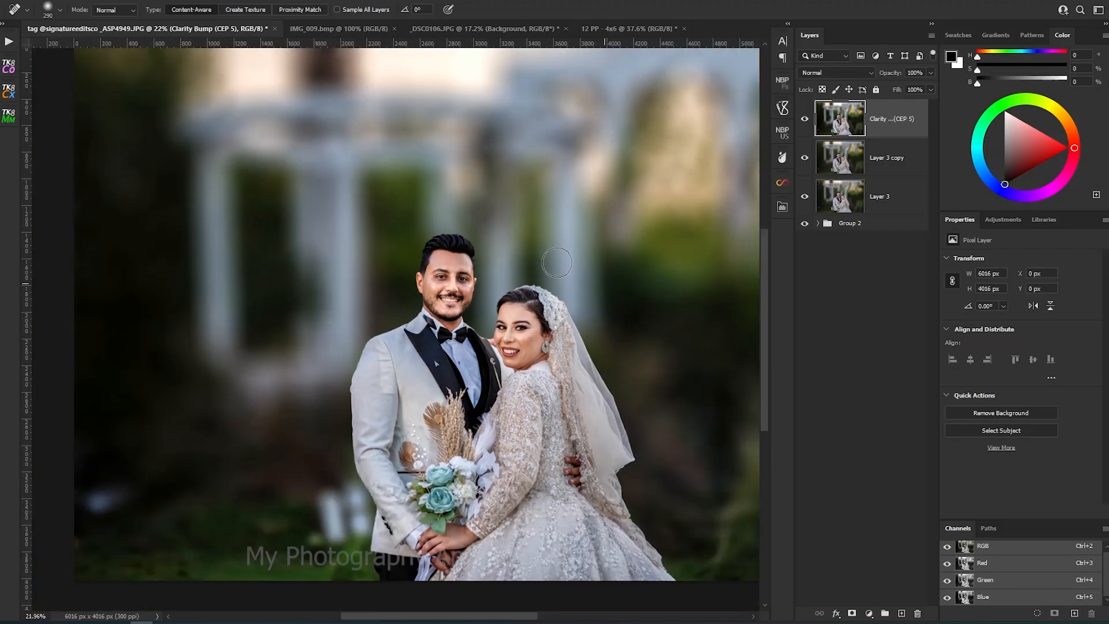
pyautogui.click(805, 120)
pyautogui.click(805, 121)
pyautogui.click(805, 122)
pyautogui.click(805, 122)
pyautogui.scroll(-2, 481, 237)
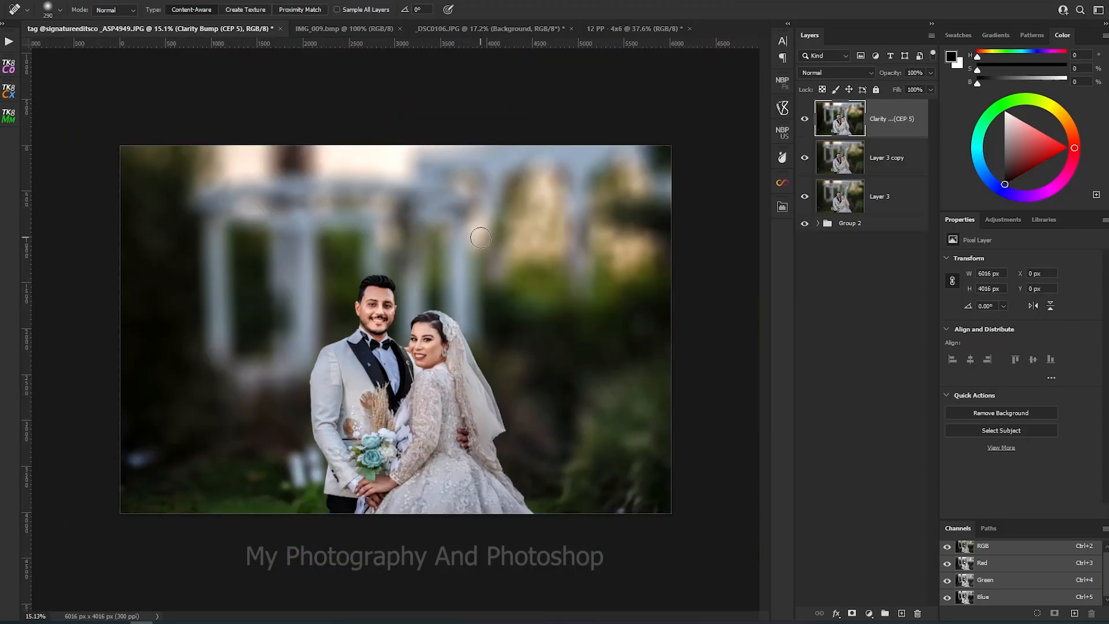
# Open Neural Filters on the Clarity Bump layer and enable Depth Blur
pyautogui.click(139, 1)
pyautogui.click(165, 42)
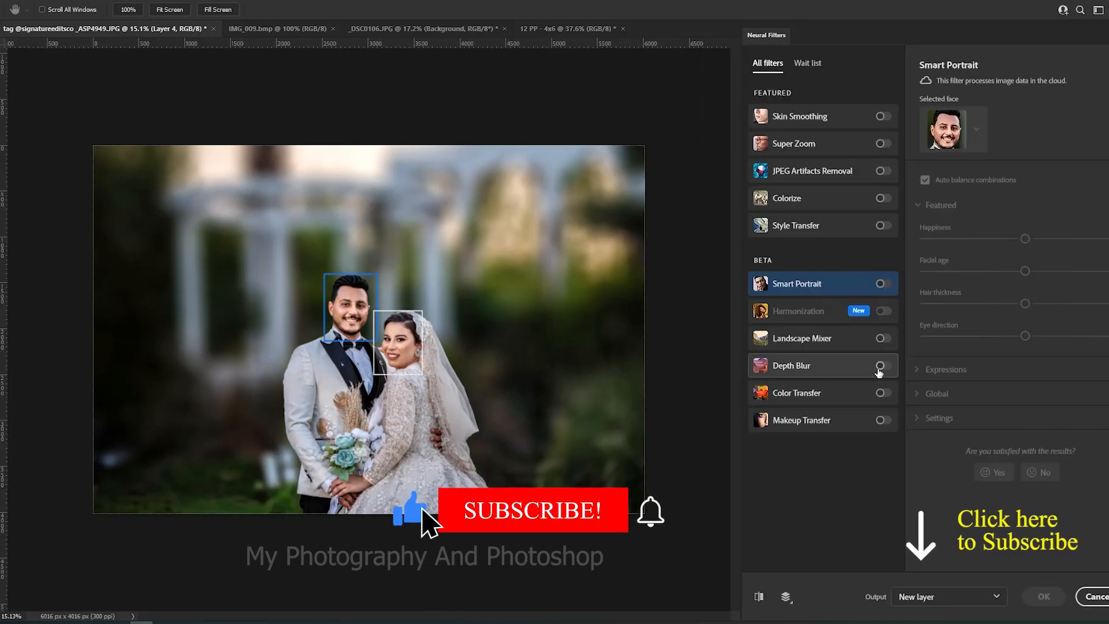
pyautogui.click(841, 370)
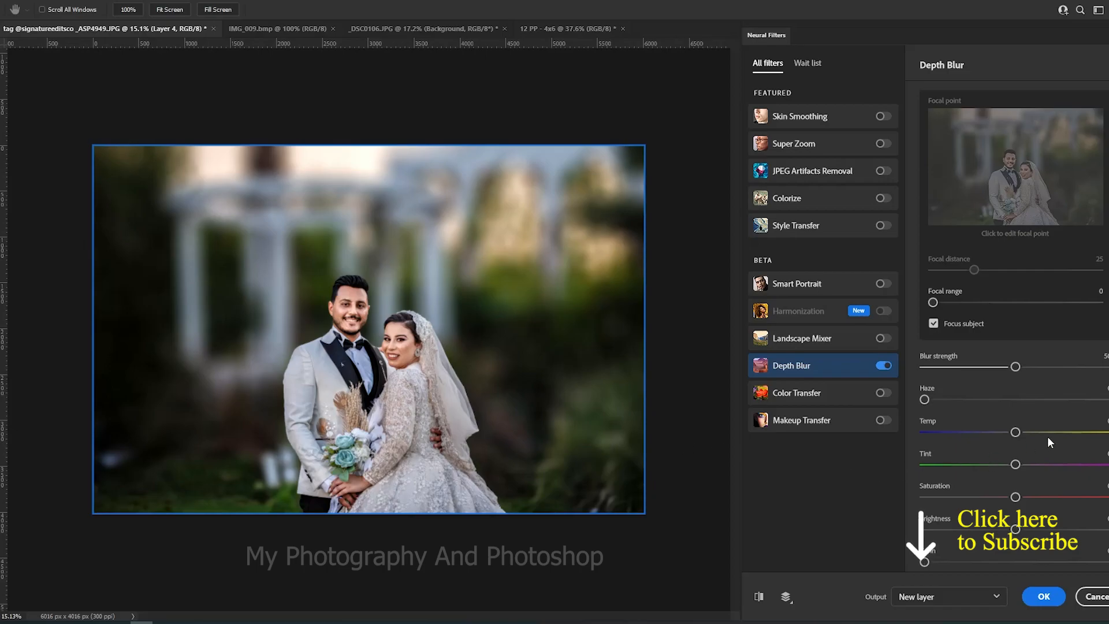
# Shift the Depth Blur temperature partway toward blue, raise the haze to about a quarter, and output the result as a new layer
pyautogui.click(994, 433)
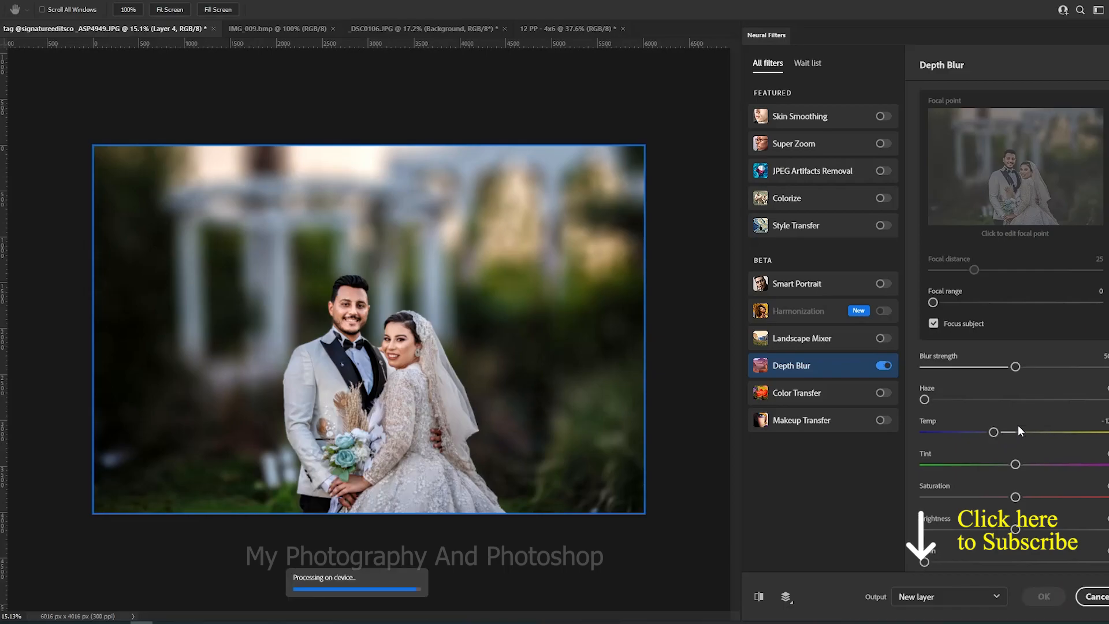
pyautogui.click(977, 432)
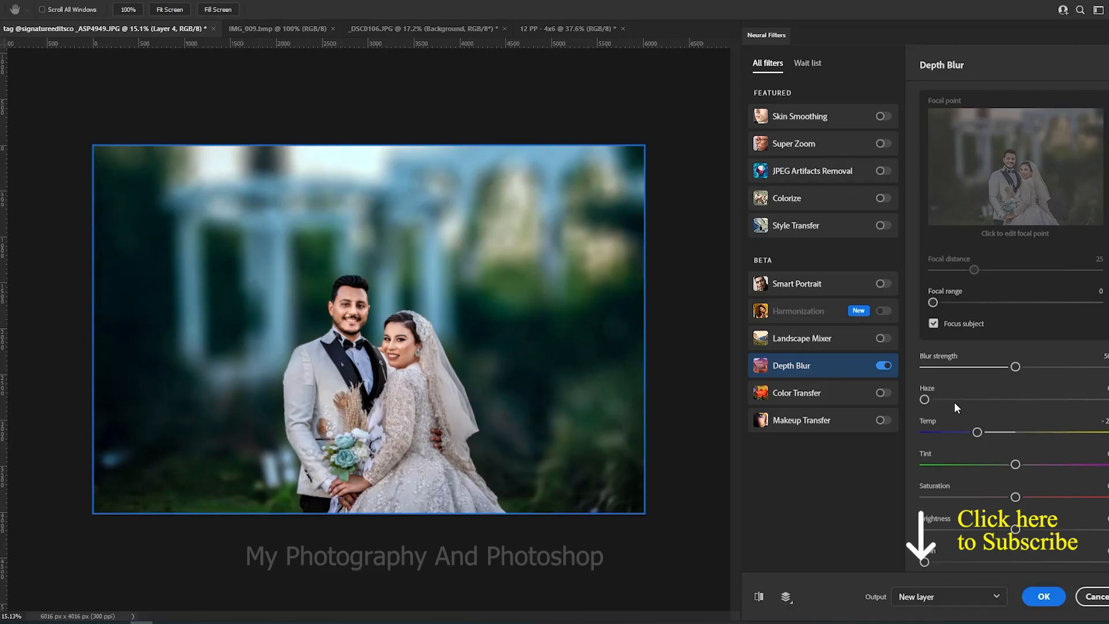
pyautogui.click(969, 399)
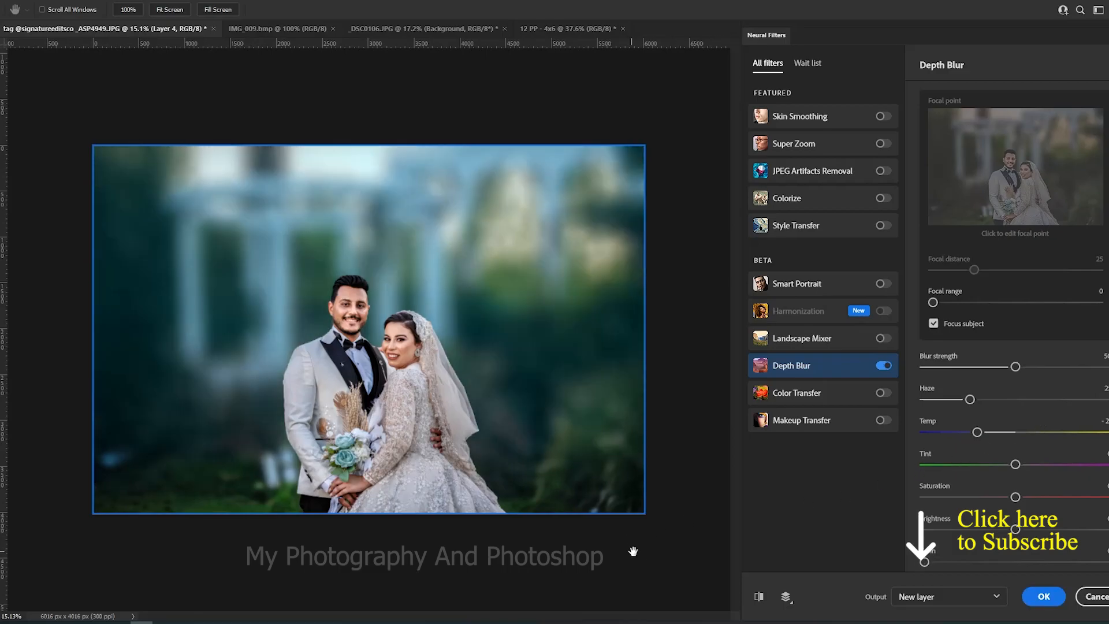
pyautogui.click(1045, 601)
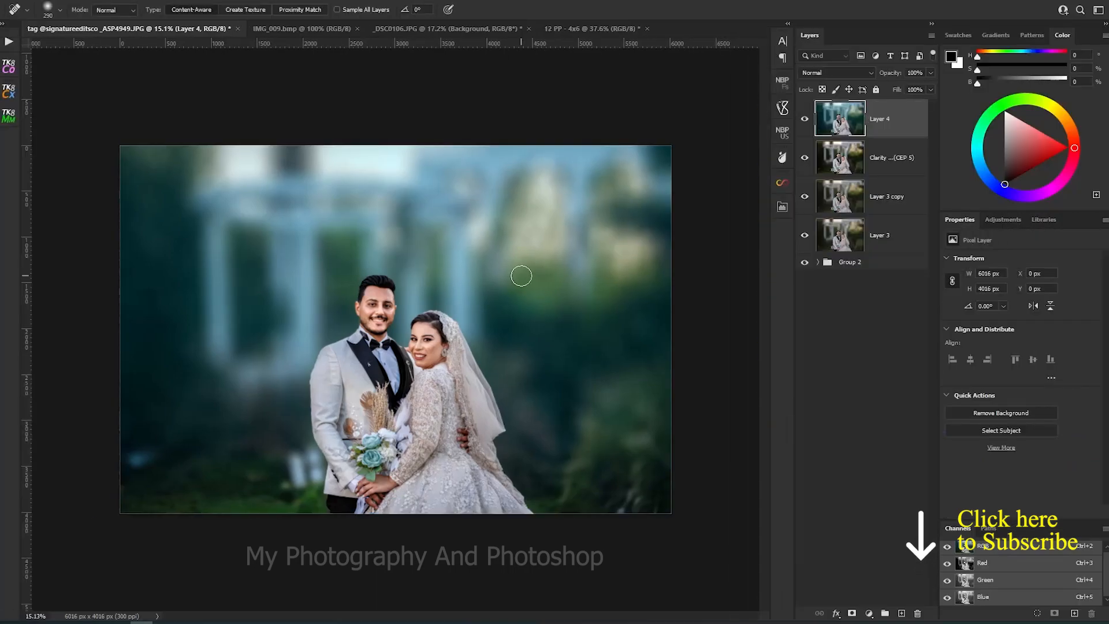
pyautogui.scroll(-4, 537, 283)
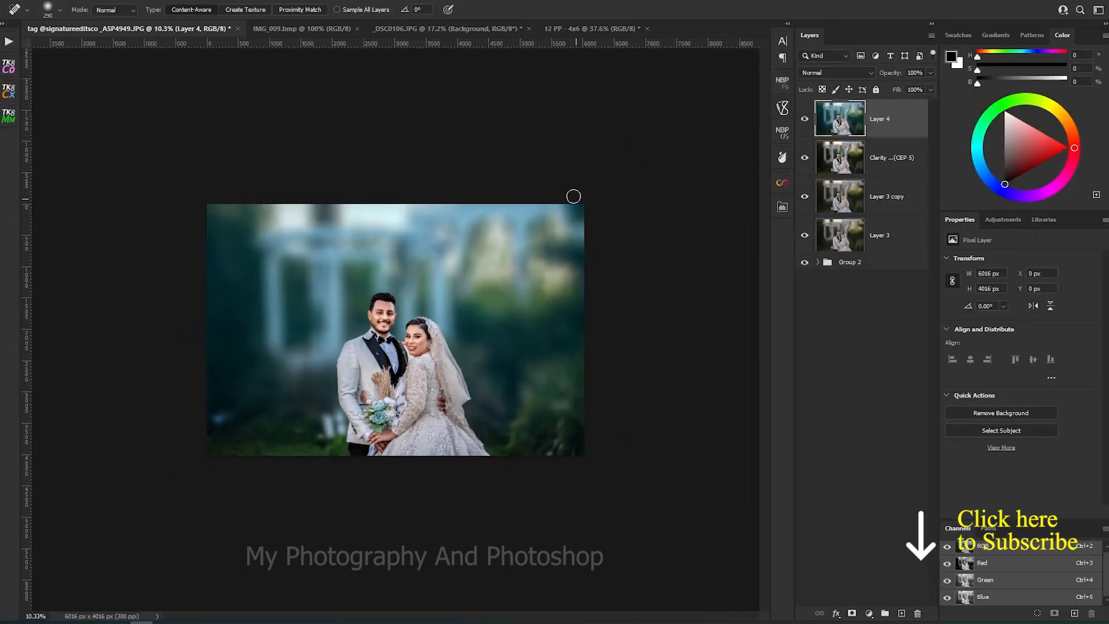
pyautogui.scroll(3, 585, 144)
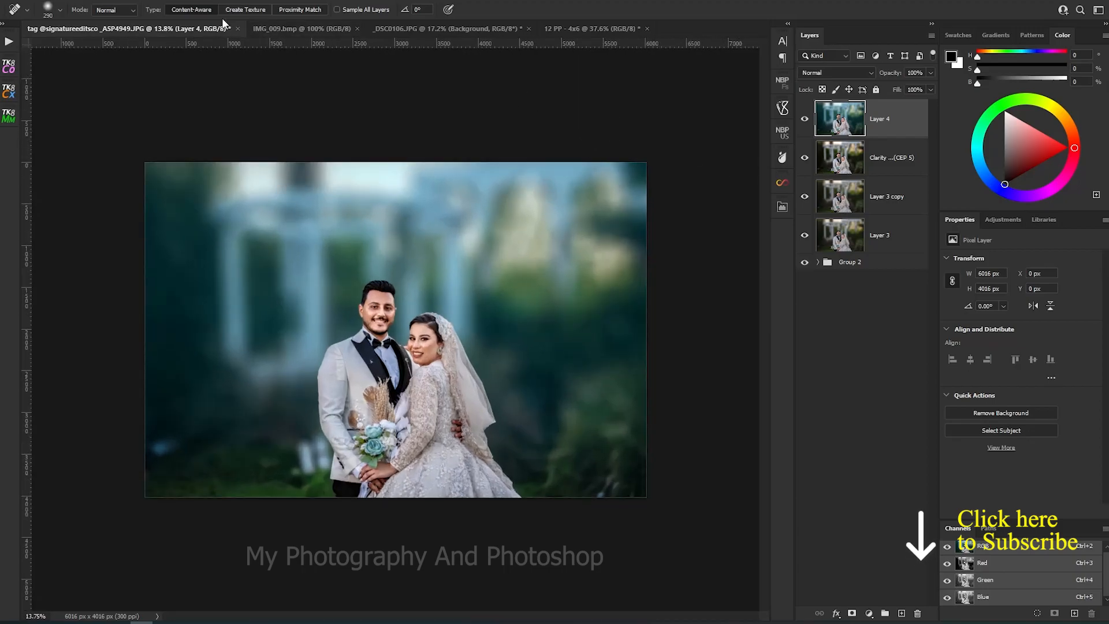
pyautogui.click(138, 1)
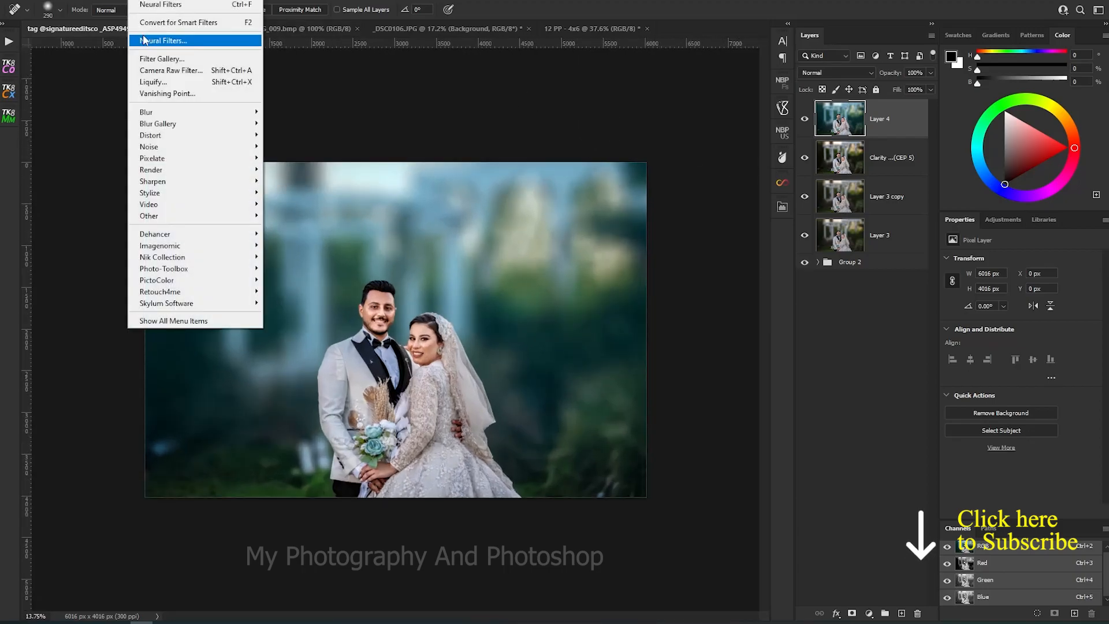
pyautogui.click(170, 70)
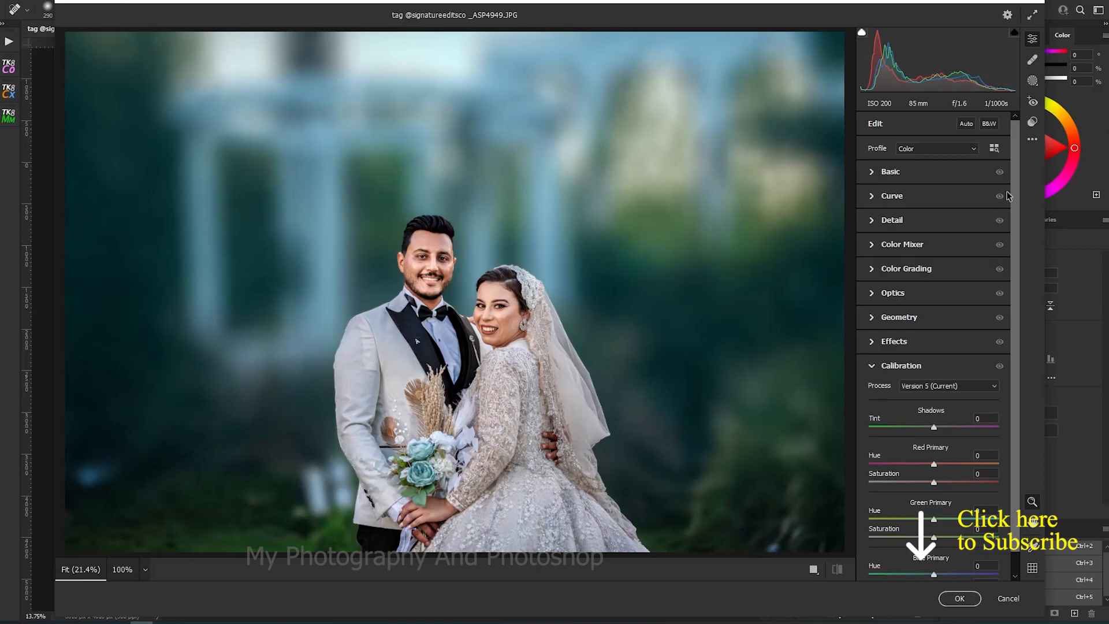
pyautogui.click(1033, 123)
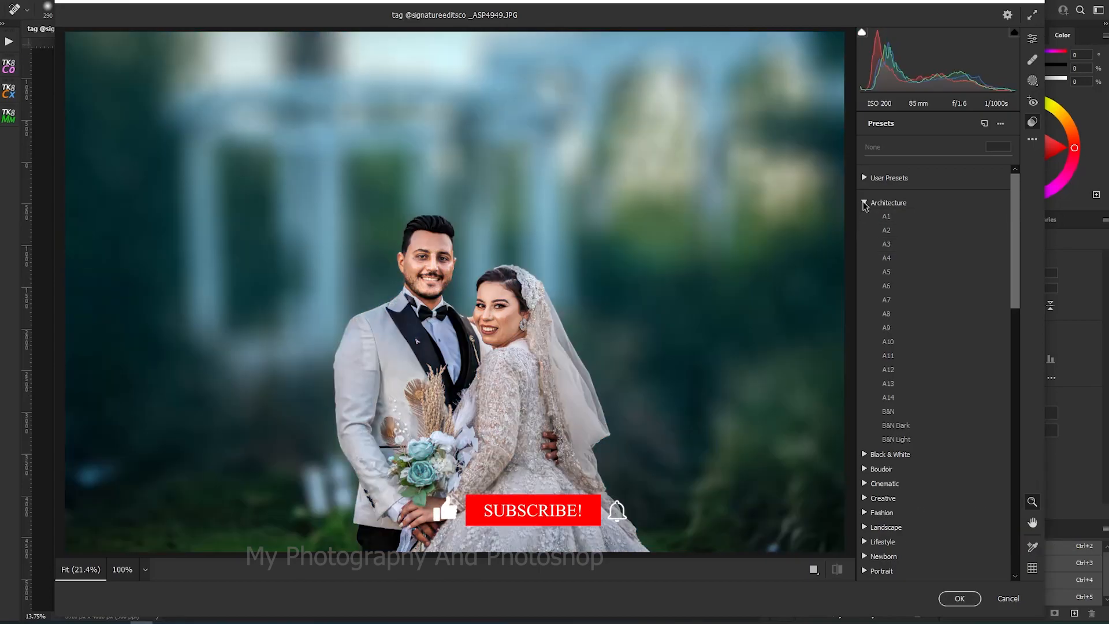
pyautogui.click(864, 203)
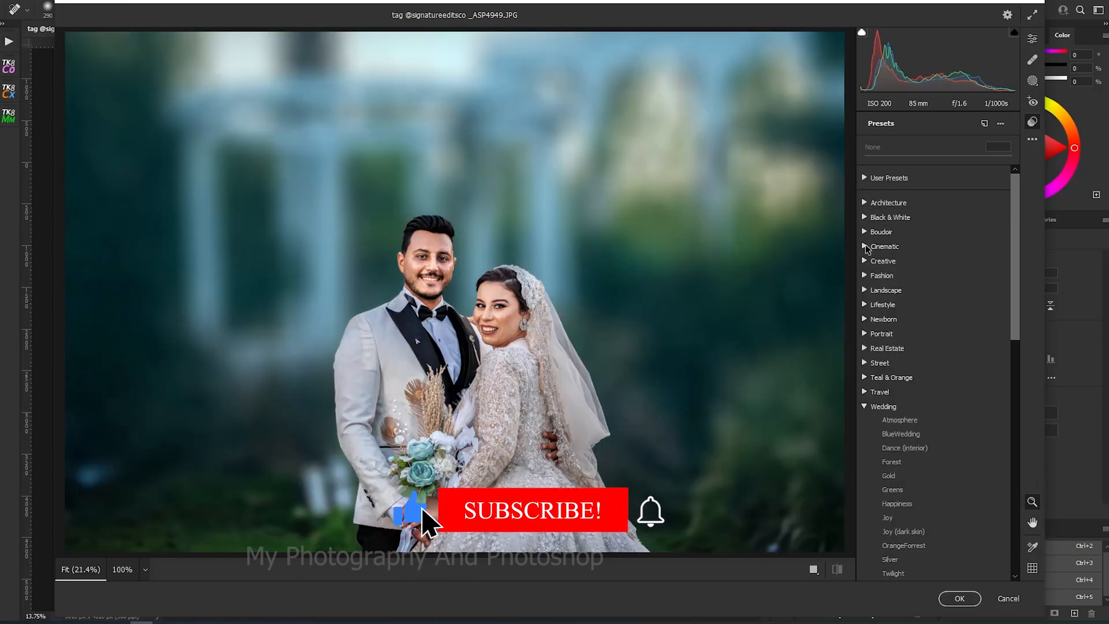
pyautogui.click(869, 247)
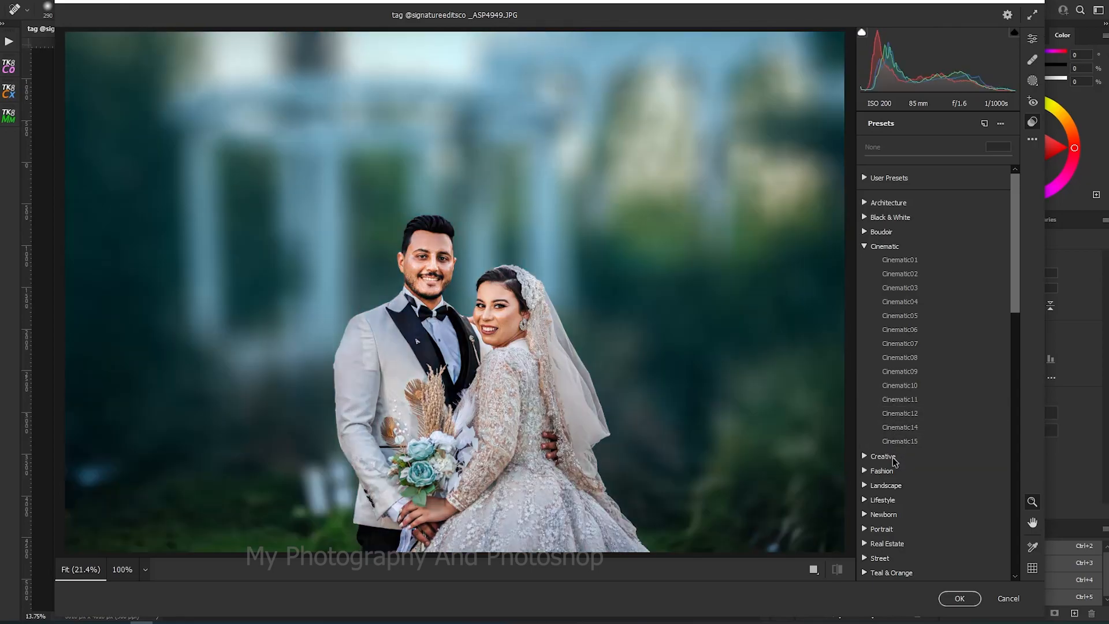
pyautogui.click(864, 457)
pyautogui.scroll(-5, 936, 318)
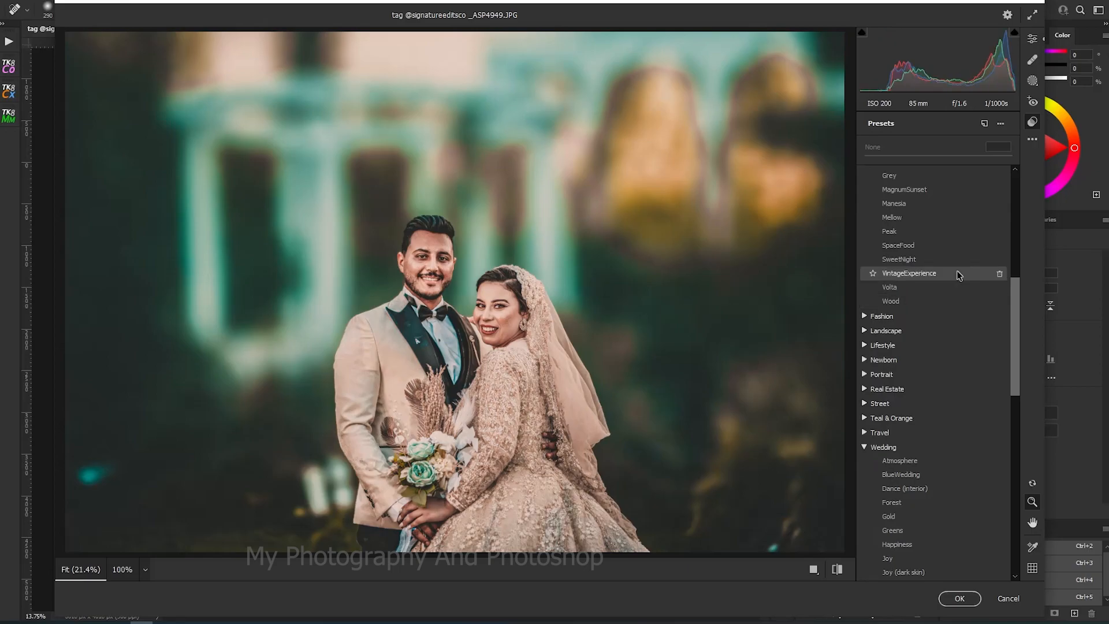
pyautogui.scroll(3, 959, 275)
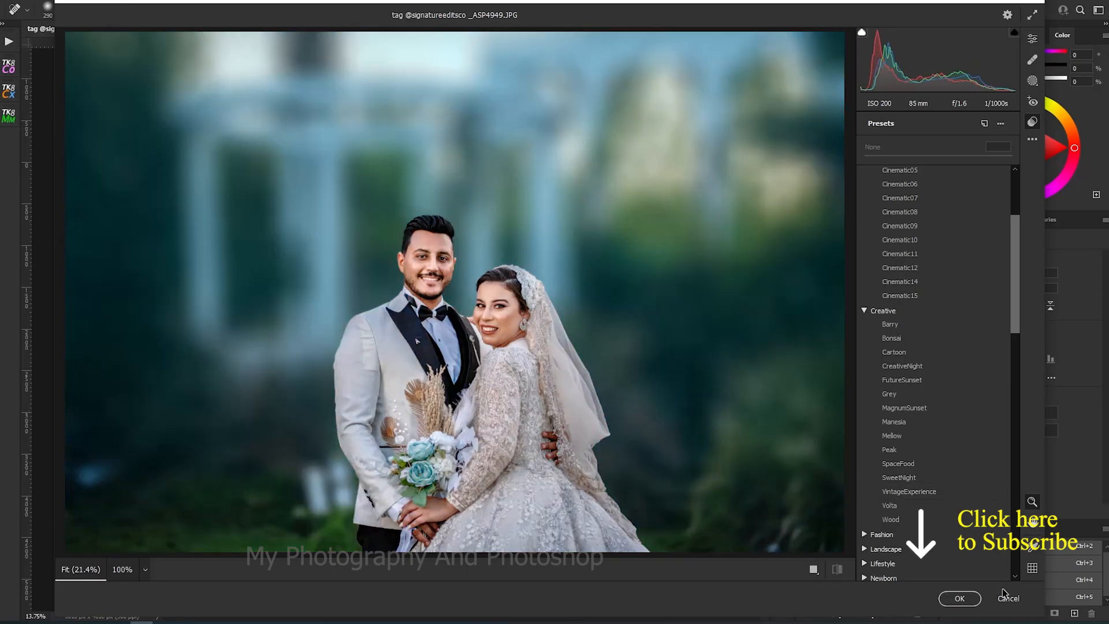
pyautogui.click(1009, 600)
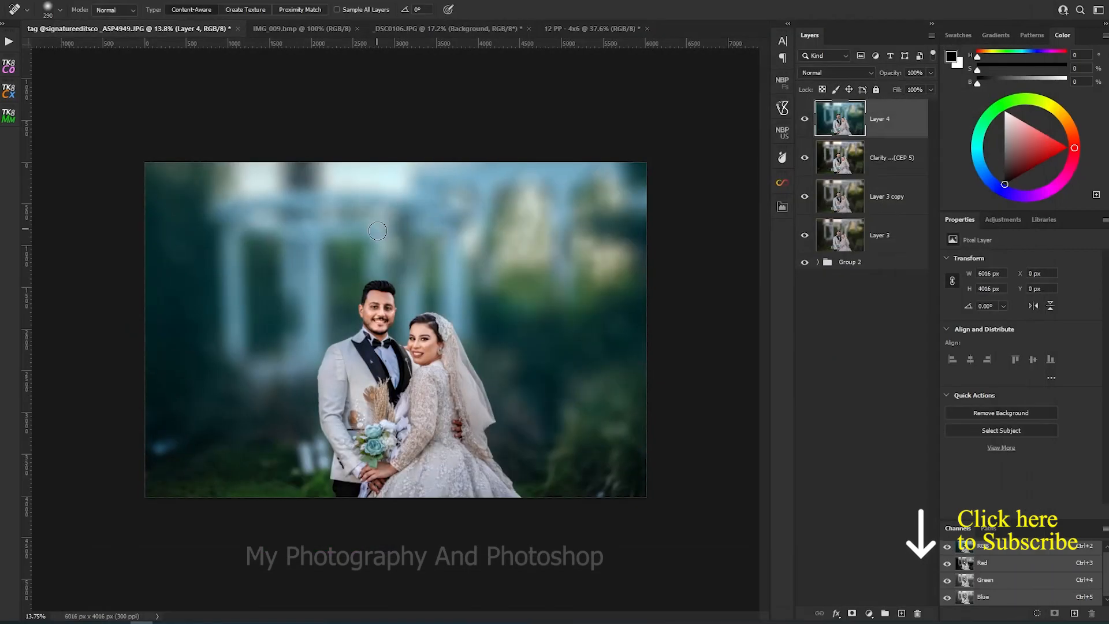
pyautogui.click(869, 614)
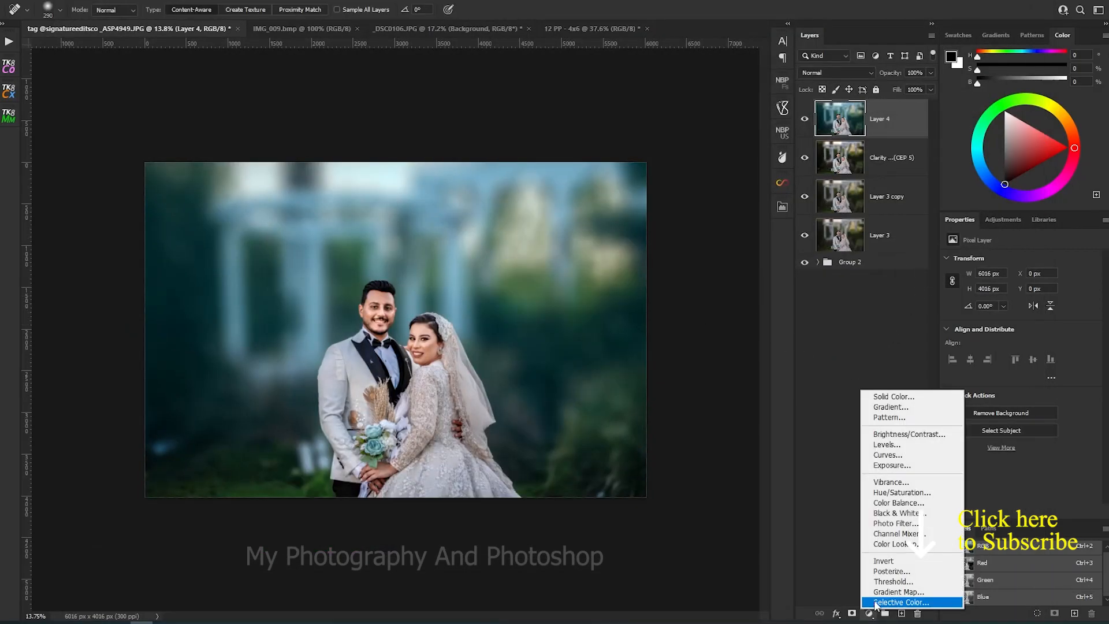
pyautogui.click(896, 534)
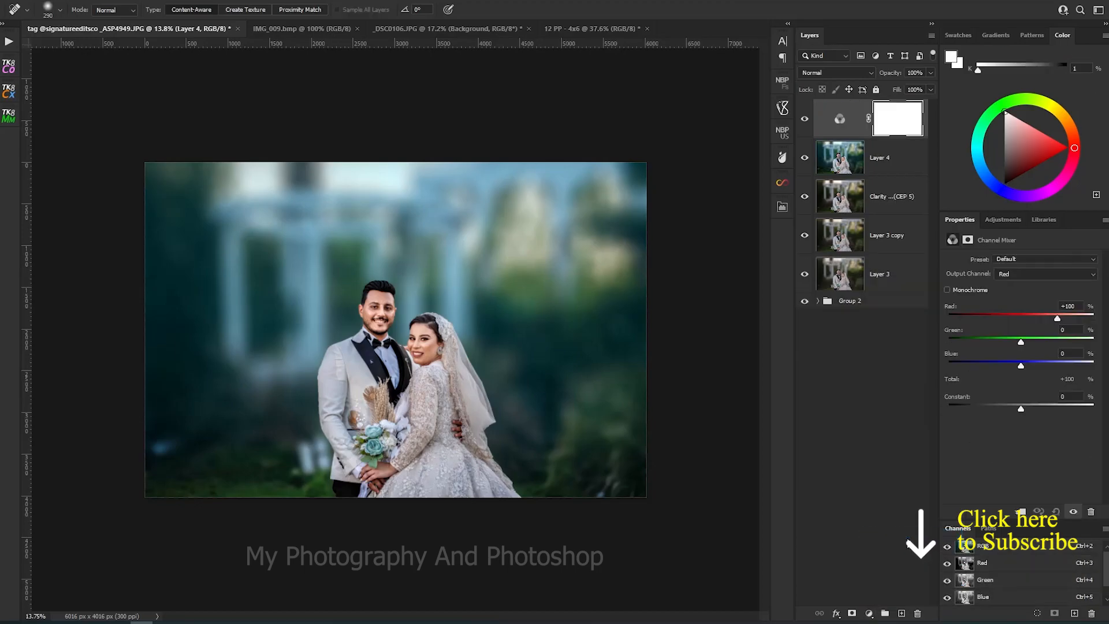
pyautogui.moveTo(838, 121); pyautogui.dragTo(918, 613)
# Add a Color Lookup adjustment layer above Layer 4 and load the Foto Filler Premium - Alive H C.CUBE 3D LUT
pyautogui.click(869, 613)
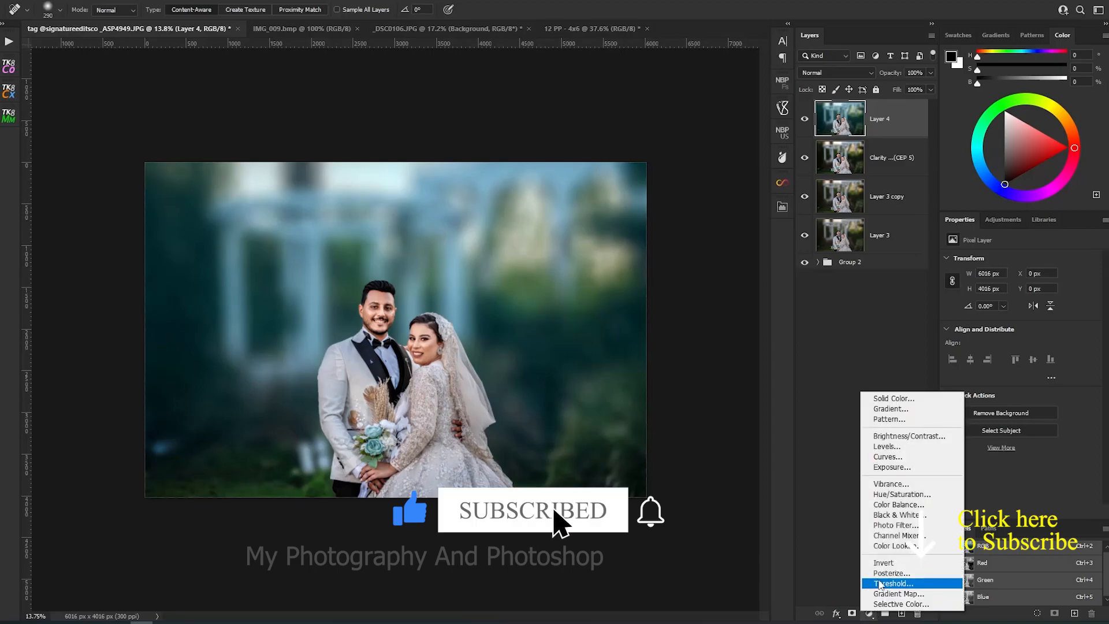
pyautogui.click(887, 547)
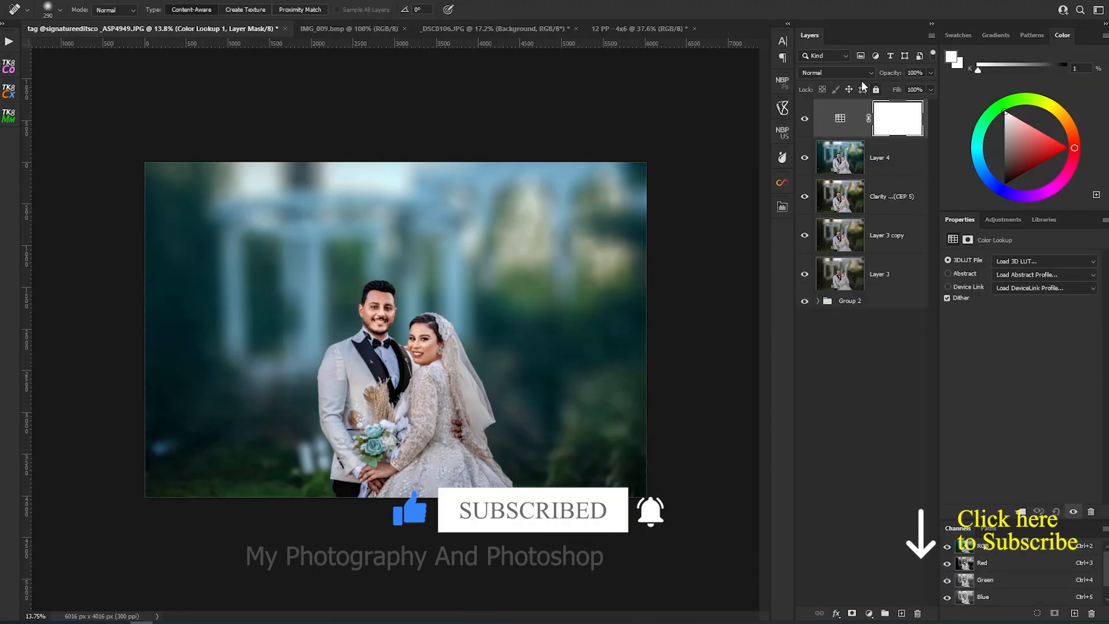
pyautogui.click(1060, 260)
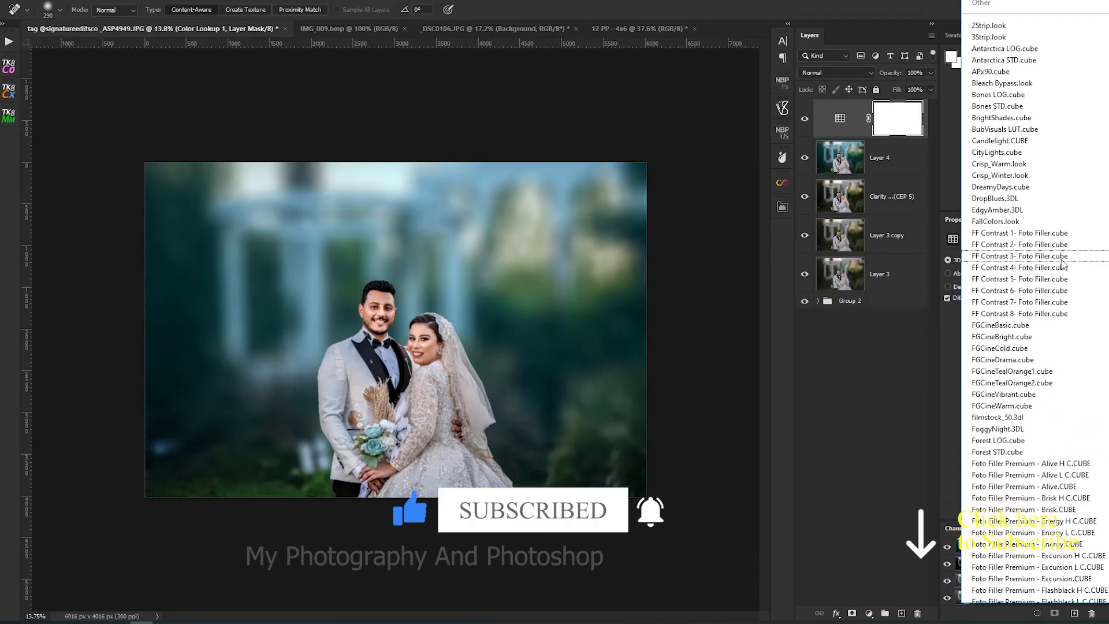
pyautogui.click(1060, 465)
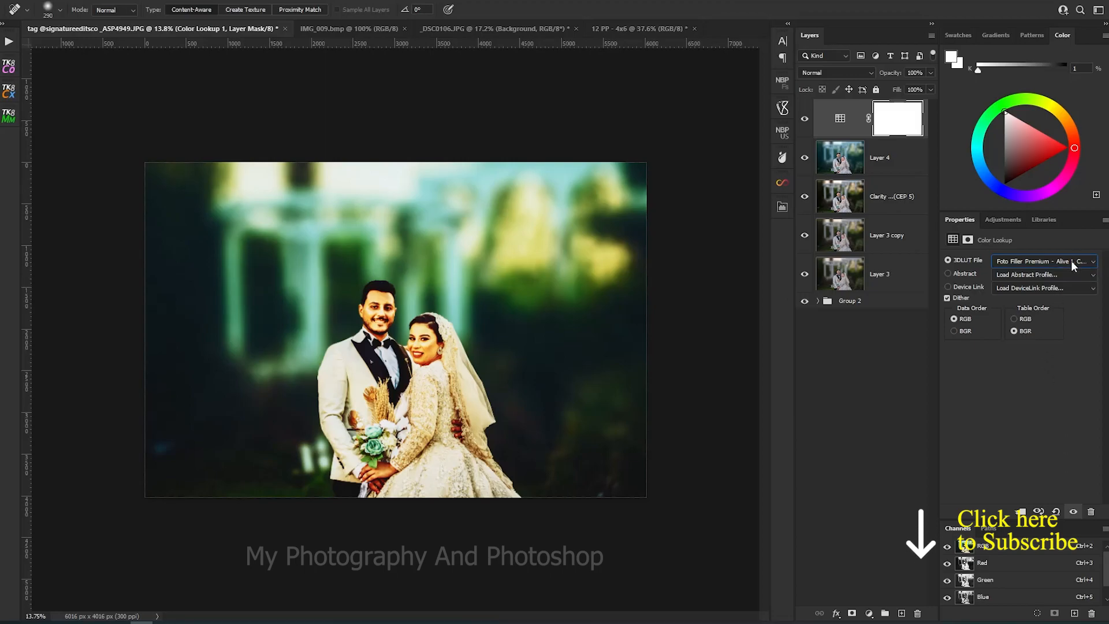
# Try the following Foto Filler Premium LUTs one after another and settle on Foto Filler Premium - Energy L C.CUBE
pyautogui.press('Down')
pyautogui.press('Down')
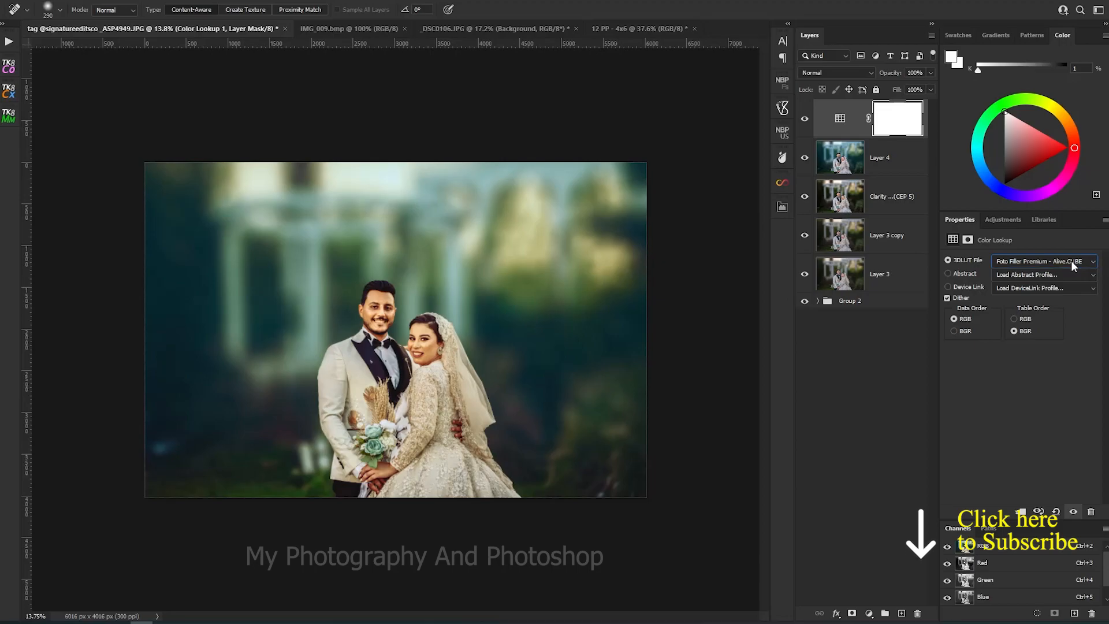
pyautogui.press('Down')
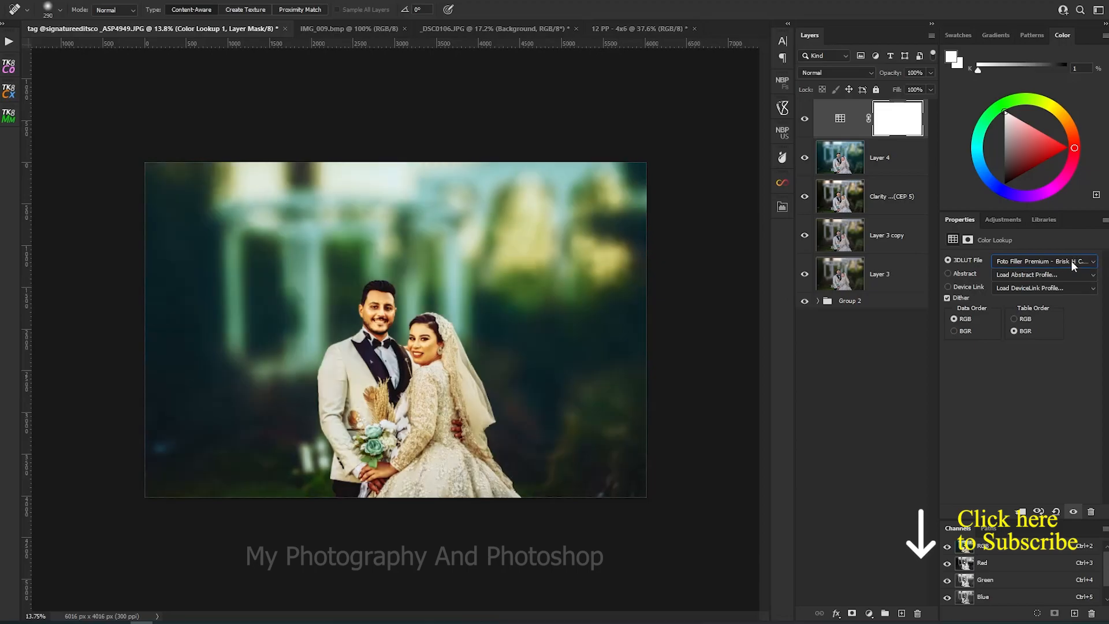
pyautogui.press('Down')
pyautogui.press('Down')
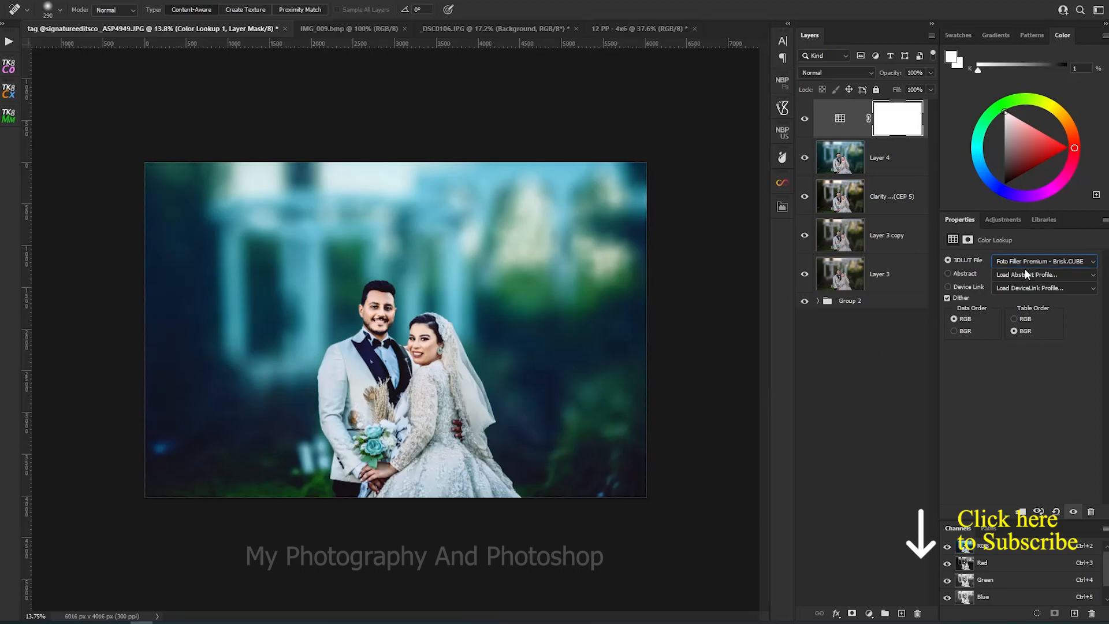
pyautogui.press('Down')
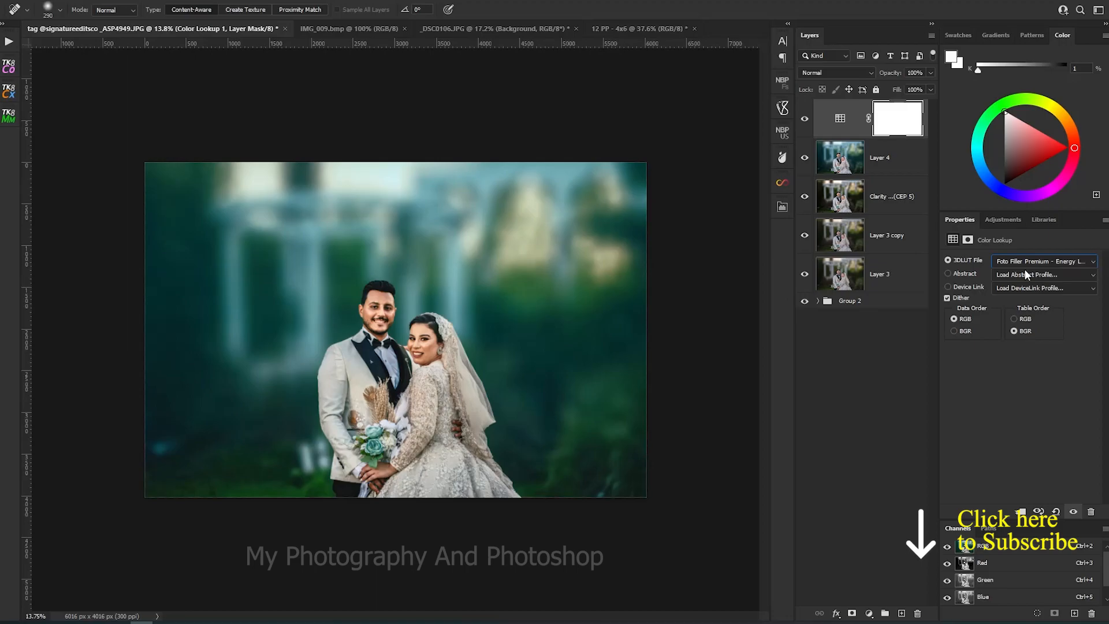
# Reduce the Color Lookup layer's opacity to 60% and compare the photo with and without the effect
pyautogui.moveTo(892, 73); pyautogui.dragTo(877, 77)
pyautogui.click(805, 119)
pyautogui.click(805, 120)
pyautogui.moveTo(893, 77); pyautogui.dragTo(882, 77)
pyautogui.click(806, 121)
pyautogui.click(806, 121)
pyautogui.scroll(2, 394, 257)
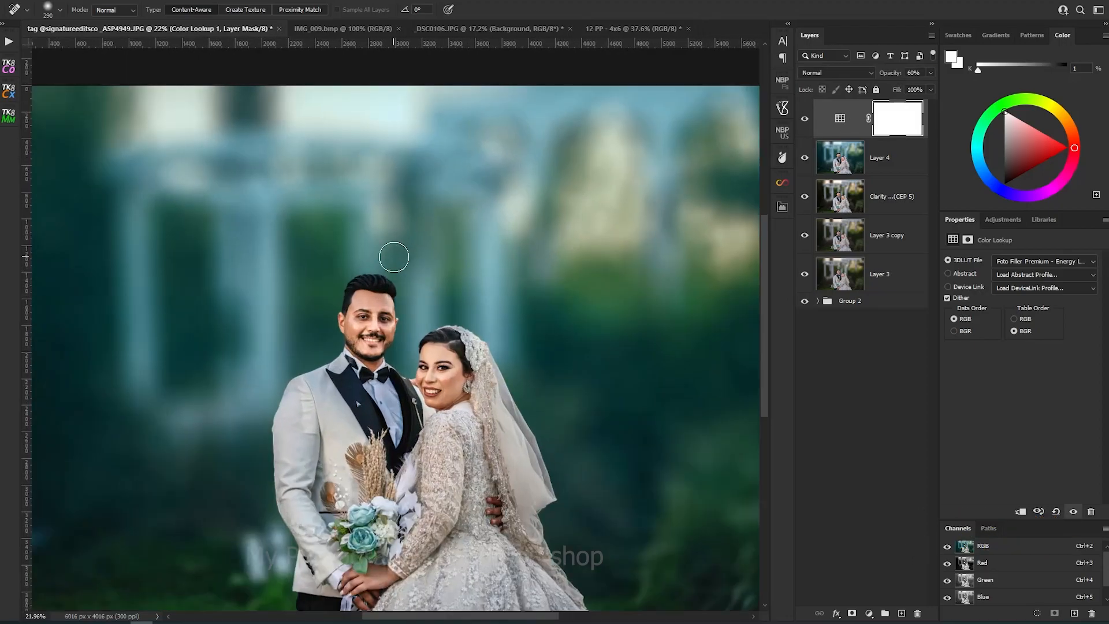
pyautogui.scroll(-2, 394, 257)
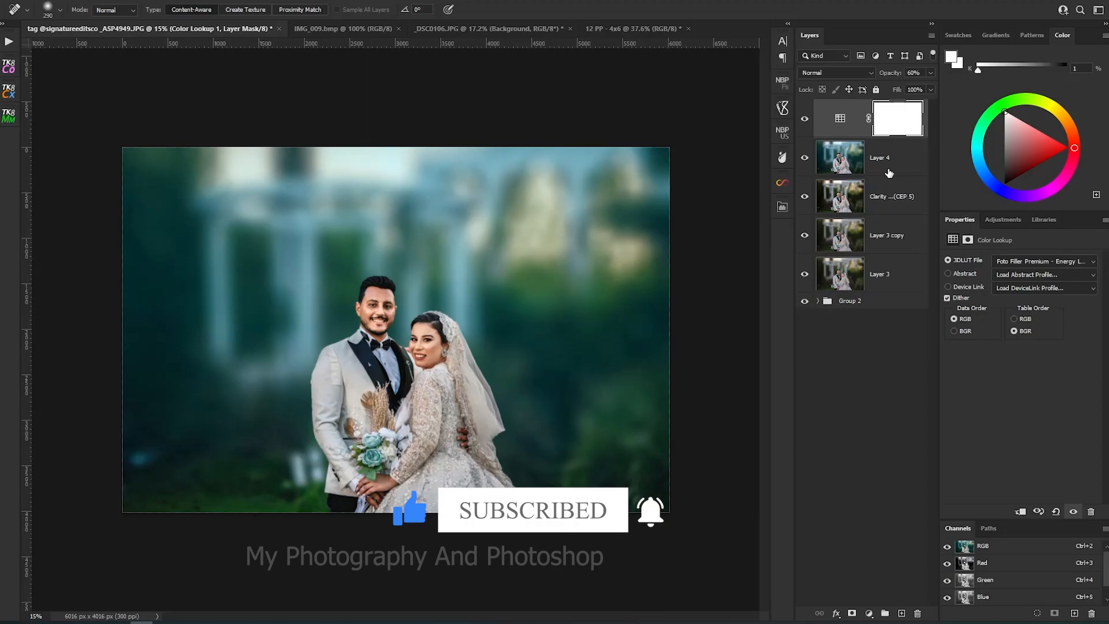
# Stamp all visible layers into a new top layer and hide the adjustment and image layers beneath it, including Group 2
pyautogui.hotkey('ctrl', 'shift', 'alt', 'e')
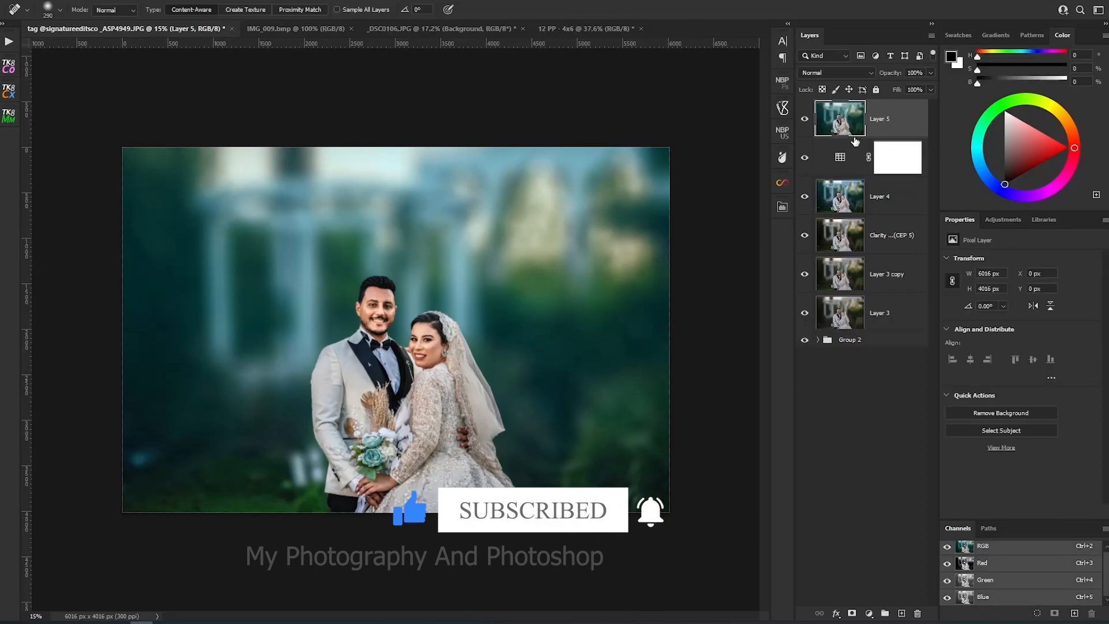
pyautogui.moveTo(804, 159); pyautogui.dragTo(805, 315)
pyautogui.click(818, 340)
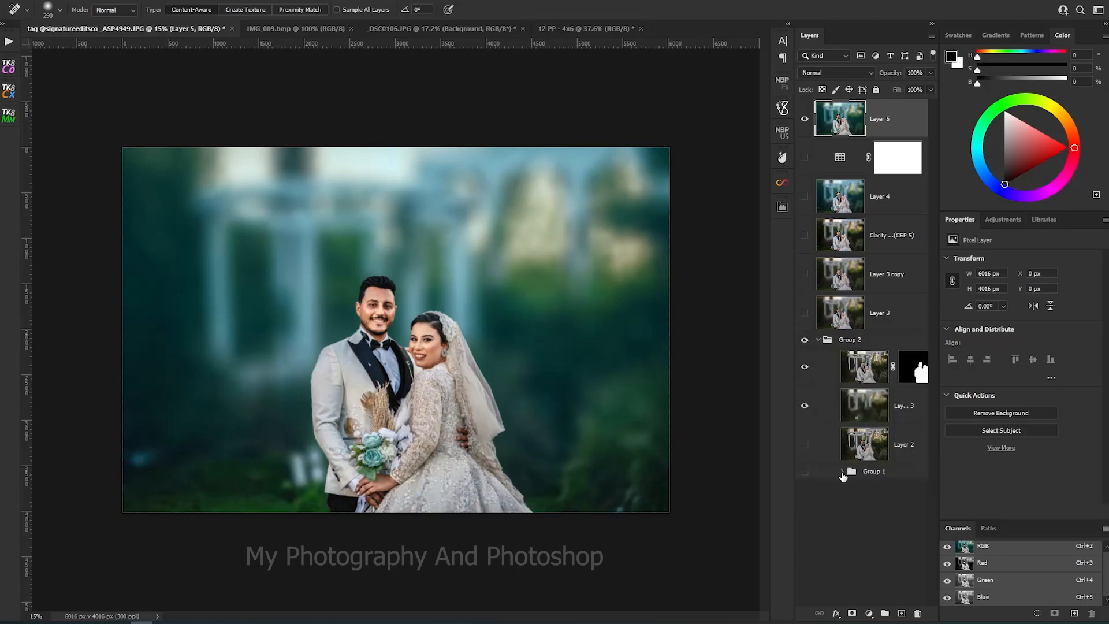
pyautogui.click(842, 471)
pyautogui.moveTo(804, 343); pyautogui.dragTo(805, 423)
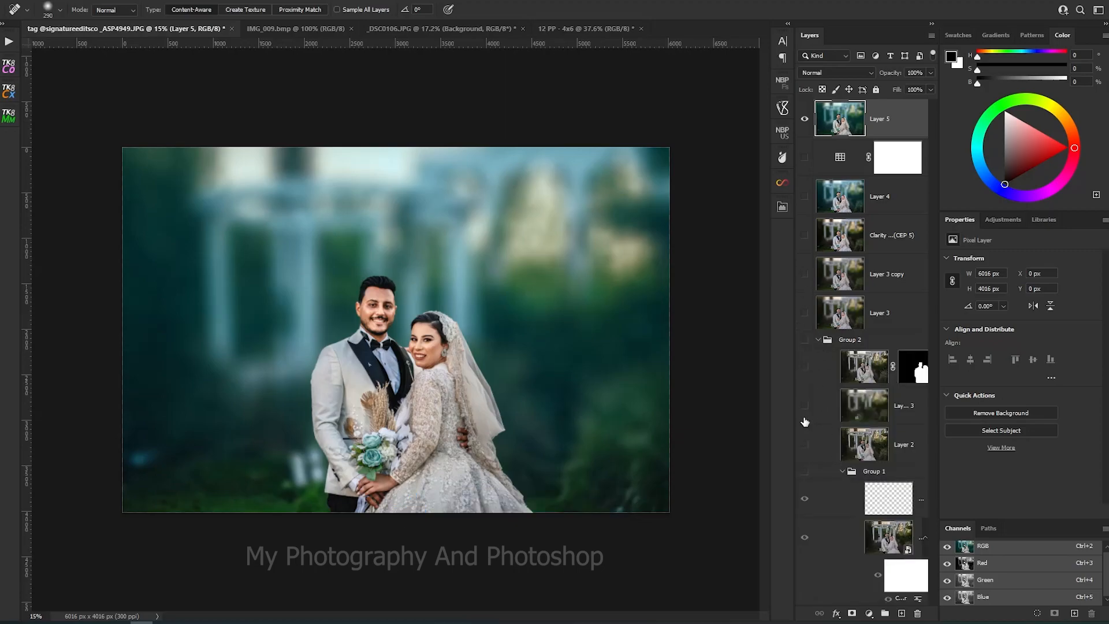
# Show the original smart object in Group 1 without its smart filters and toggle Layer 5 to compare before and after
pyautogui.click(806, 500)
pyautogui.click(805, 472)
pyautogui.click(804, 472)
pyautogui.click(841, 540)
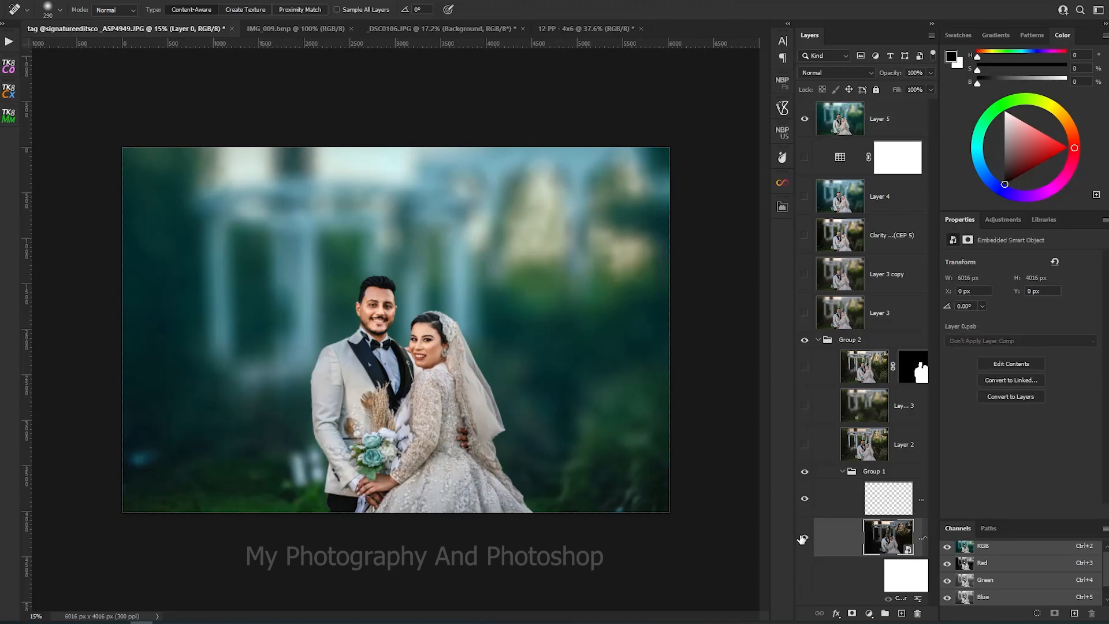
pyautogui.click(805, 119)
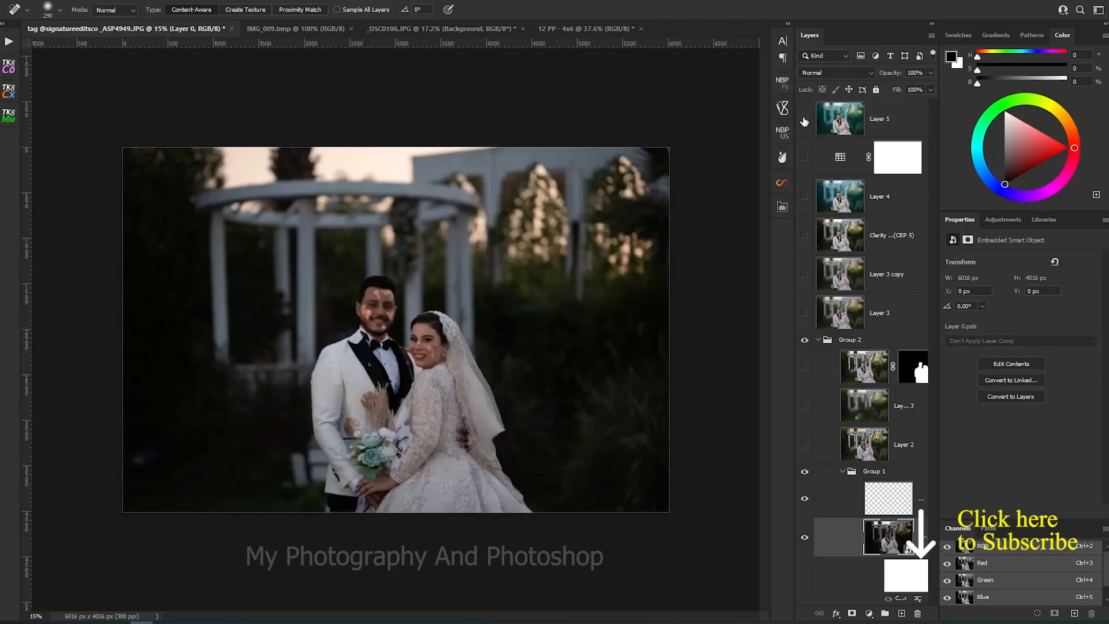
pyautogui.click(805, 119)
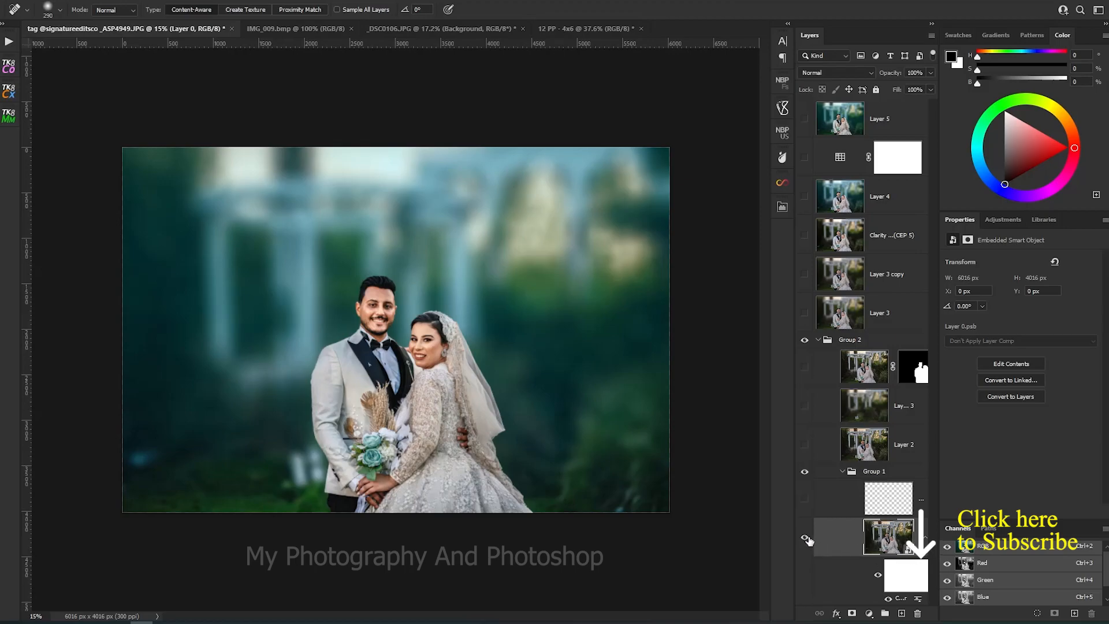
# Switch repeatedly between the smart object shown alone and the finished Layer 5 to compare the photo before and after editing
pyautogui.keyDown('alt'); pyautogui.click(807, 539); pyautogui.keyUp('alt')
pyautogui.keyDown('alt'); pyautogui.click(807, 539); pyautogui.keyUp('alt')
pyautogui.keyDown('alt'); pyautogui.click(806, 538); pyautogui.keyUp('alt')
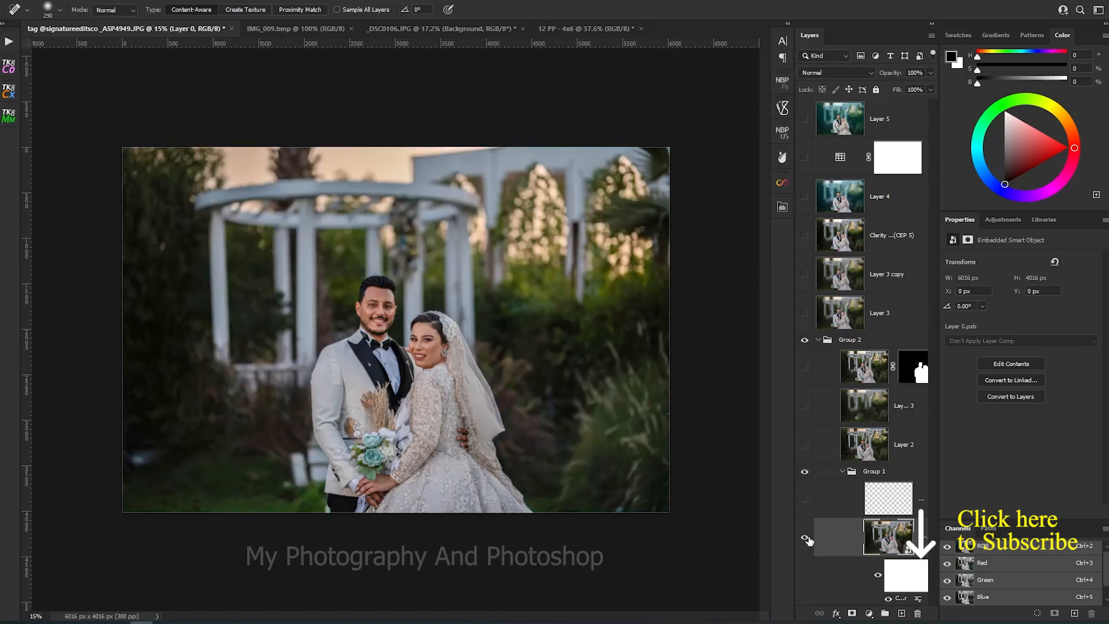
pyautogui.keyDown('alt'); pyautogui.click(806, 538); pyautogui.keyUp('alt')
pyautogui.keyDown('alt'); pyautogui.click(807, 539); pyautogui.keyUp('alt')
pyautogui.keyDown('alt'); pyautogui.click(806, 538); pyautogui.keyUp('alt')
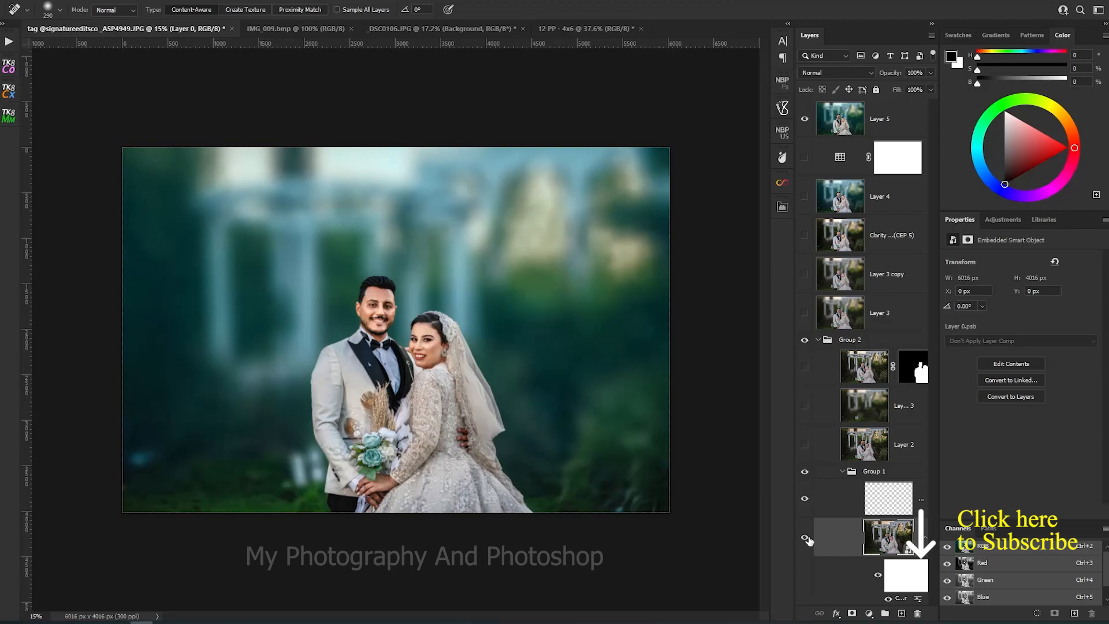
pyautogui.keyDown('alt'); pyautogui.click(806, 538); pyautogui.keyUp('alt')
pyautogui.keyDown('alt'); pyautogui.click(806, 539); pyautogui.keyUp('alt')
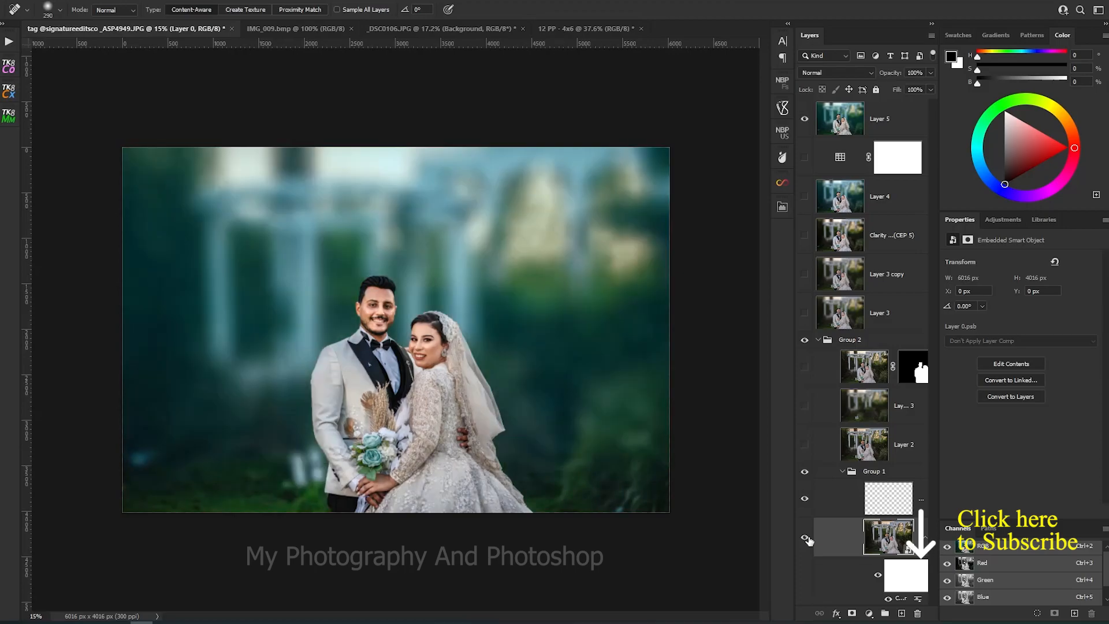